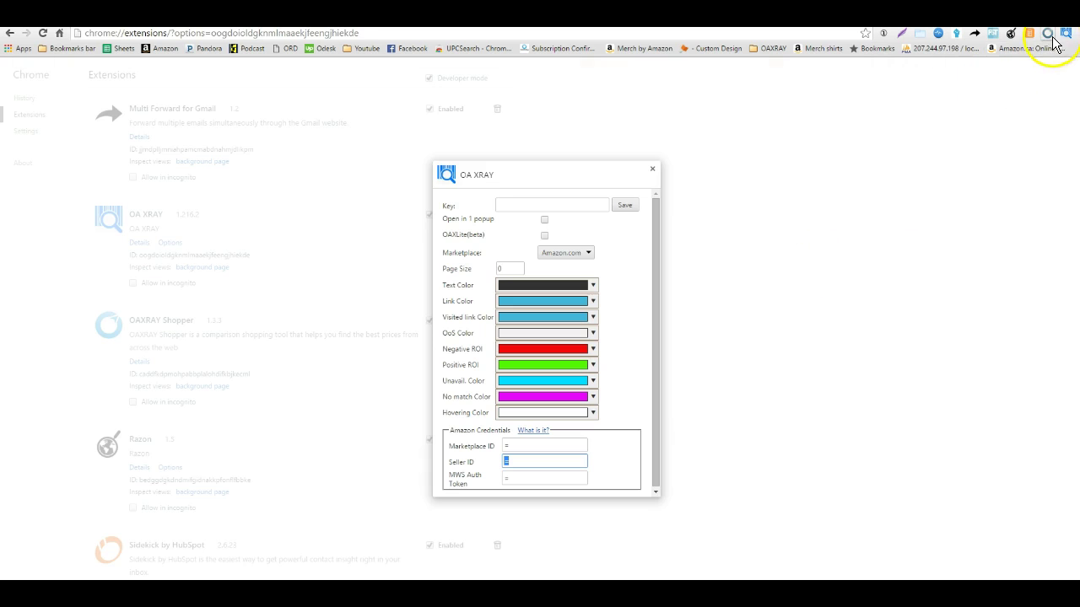
- Change the OAXRAY marketplace from Amazon.com to Amazon.ca in the extension's Options
right_click(1064, 34)
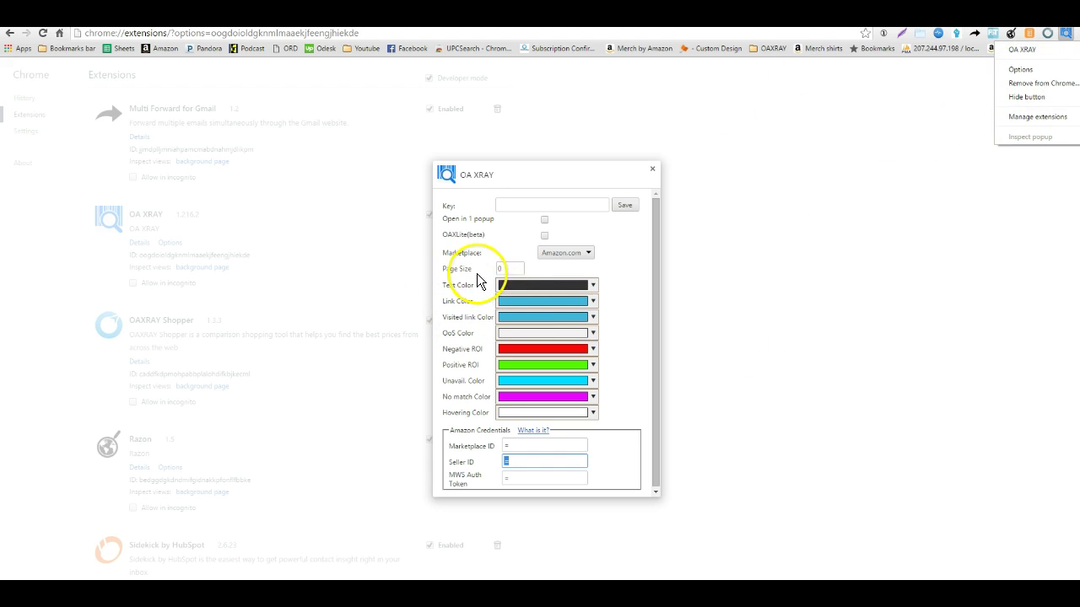
click(541, 255)
click(552, 205)
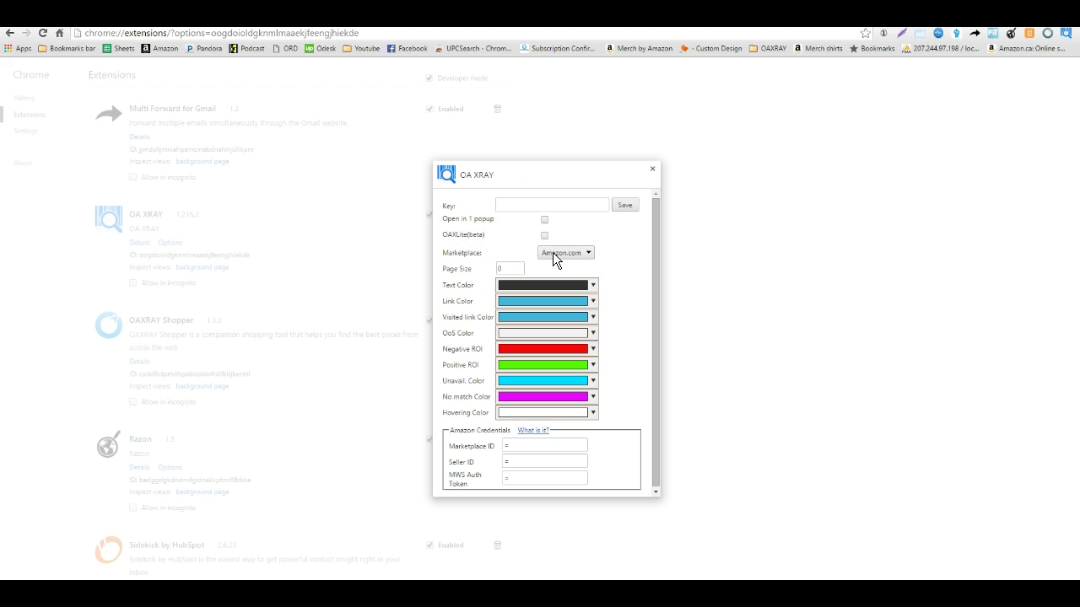
click(555, 255)
click(555, 276)
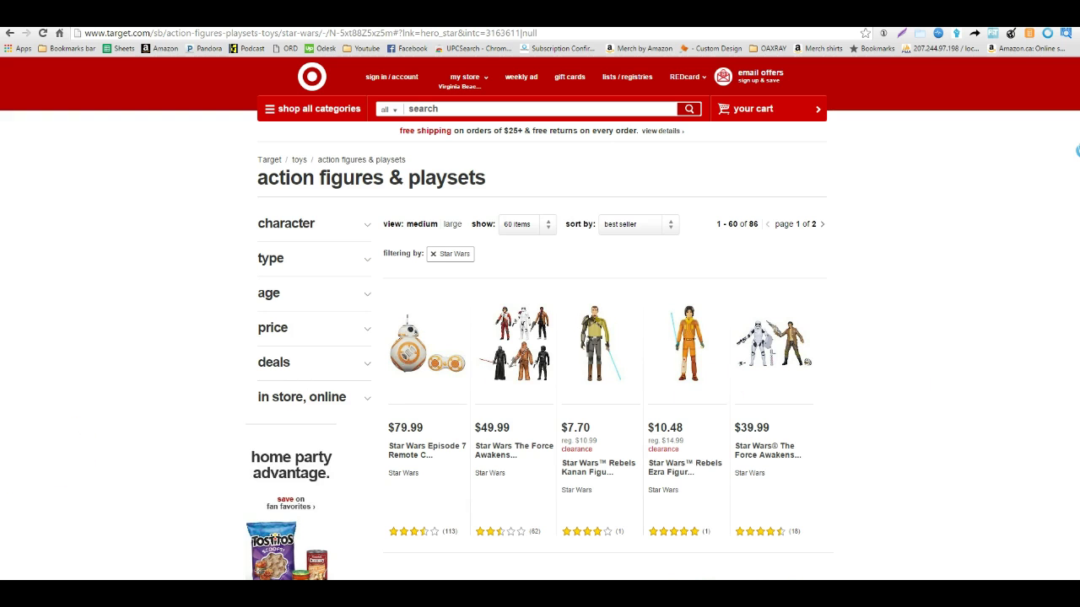
- Browse Target's Star Wars action figures & playsets listing and run OAXRAY on it
scroll(540, 318, down, 1)
scroll(540, 318, down, 6)
scroll(540, 318, up, 5)
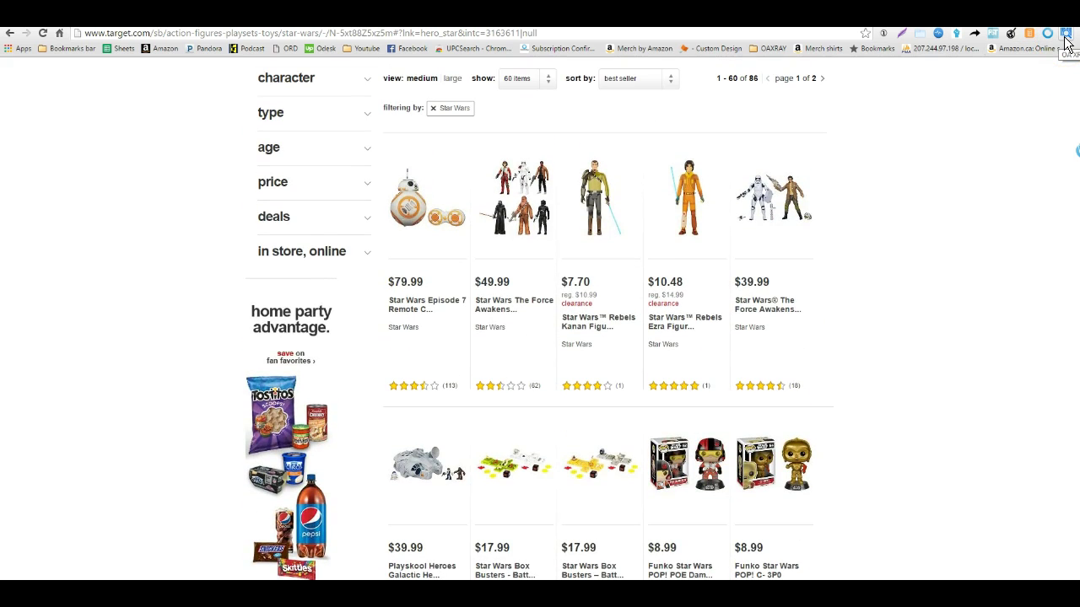
click(1065, 41)
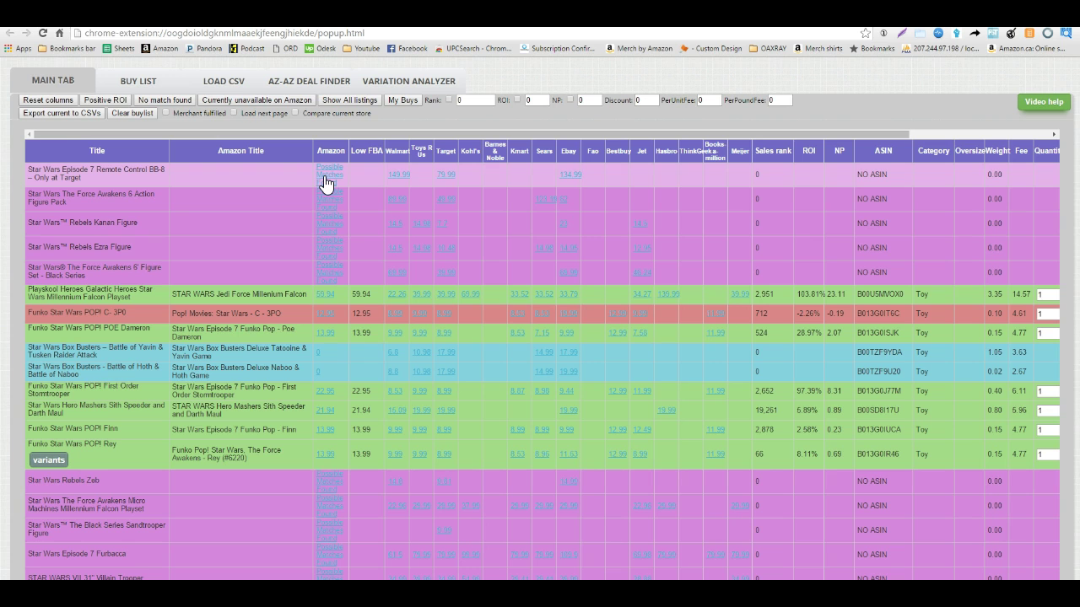
- Open a Possible Matches link and review the matched Amazon products' ROI and sales rank
click(327, 183)
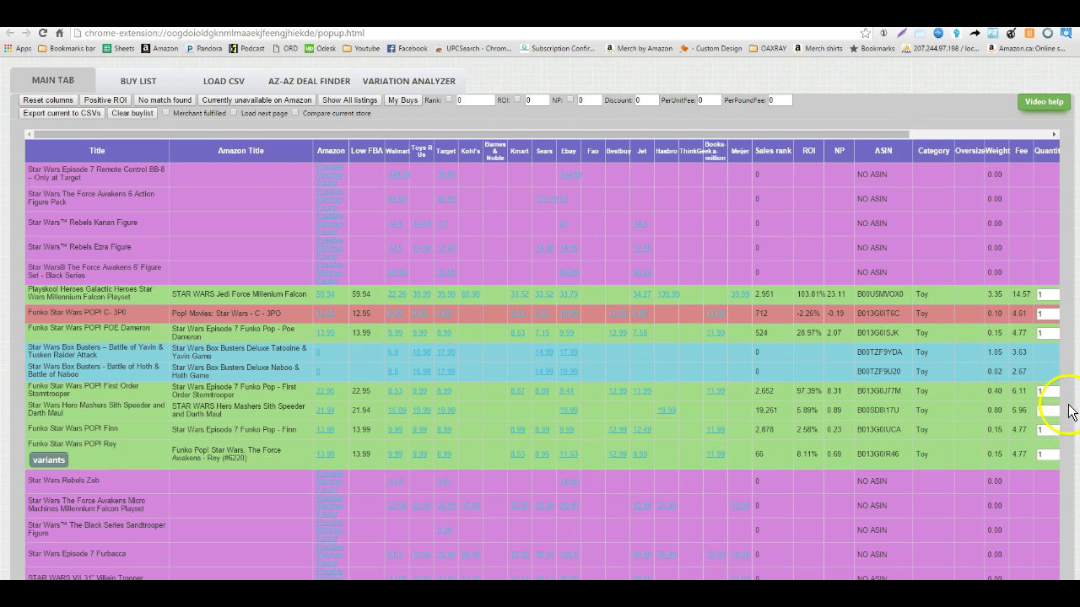
scroll(540, 337, down, 4)
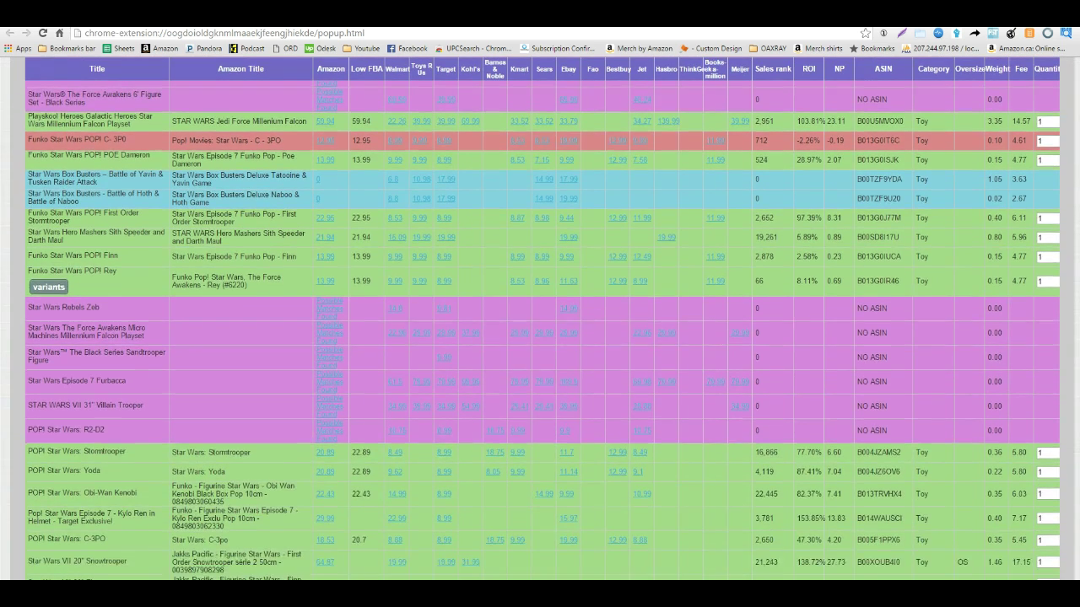
scroll(540, 338, down, 1)
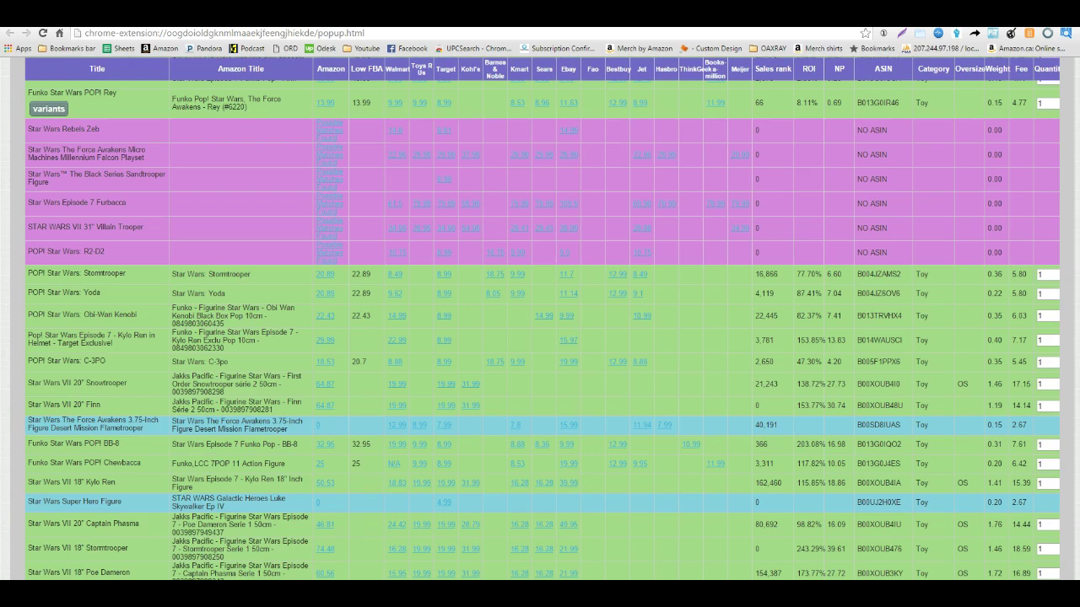
scroll(1076, 416, down, 2)
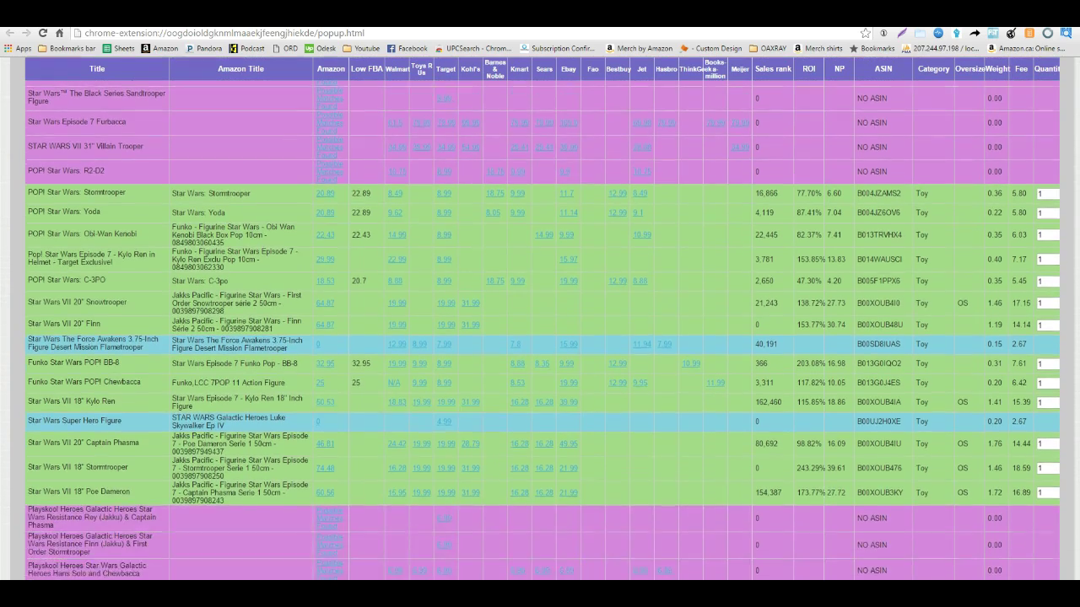
scroll(1076, 416, down, 5)
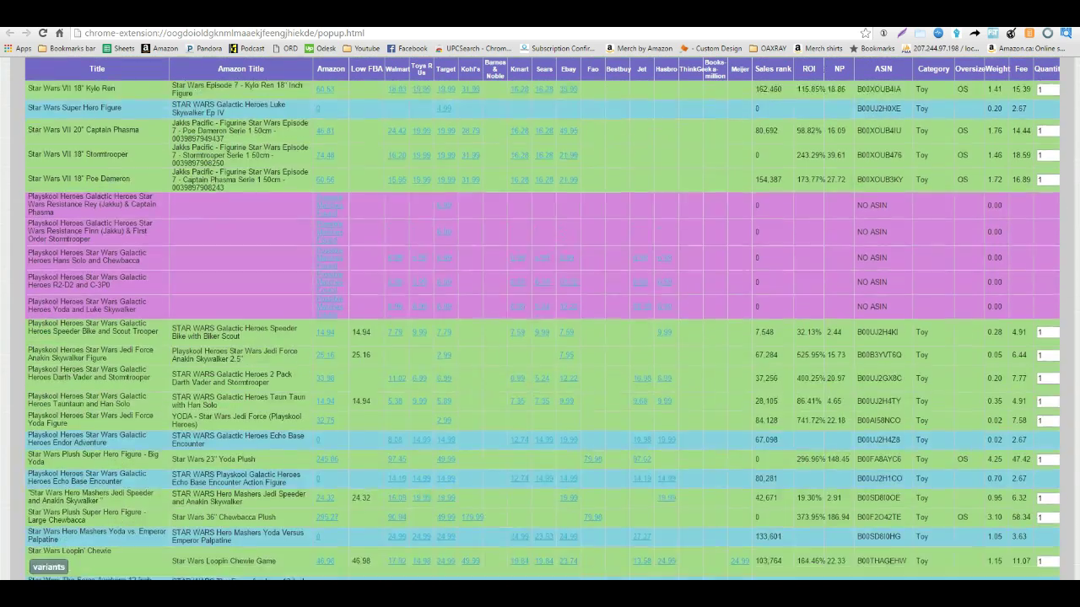
scroll(1076, 416, down, 2)
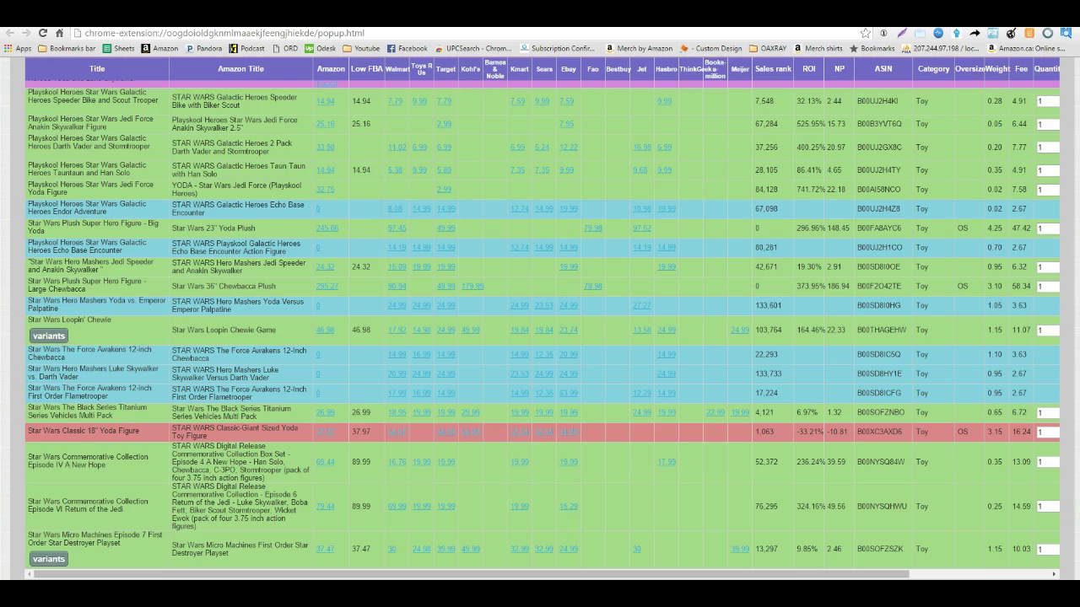
scroll(1076, 416, up, 6)
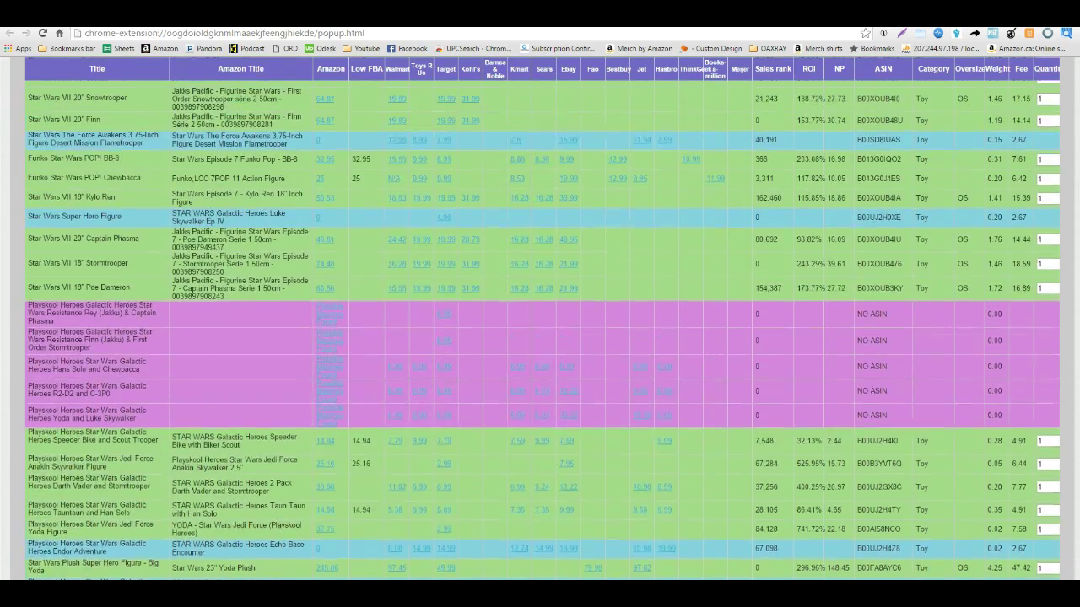
scroll(542, 330, up, 2)
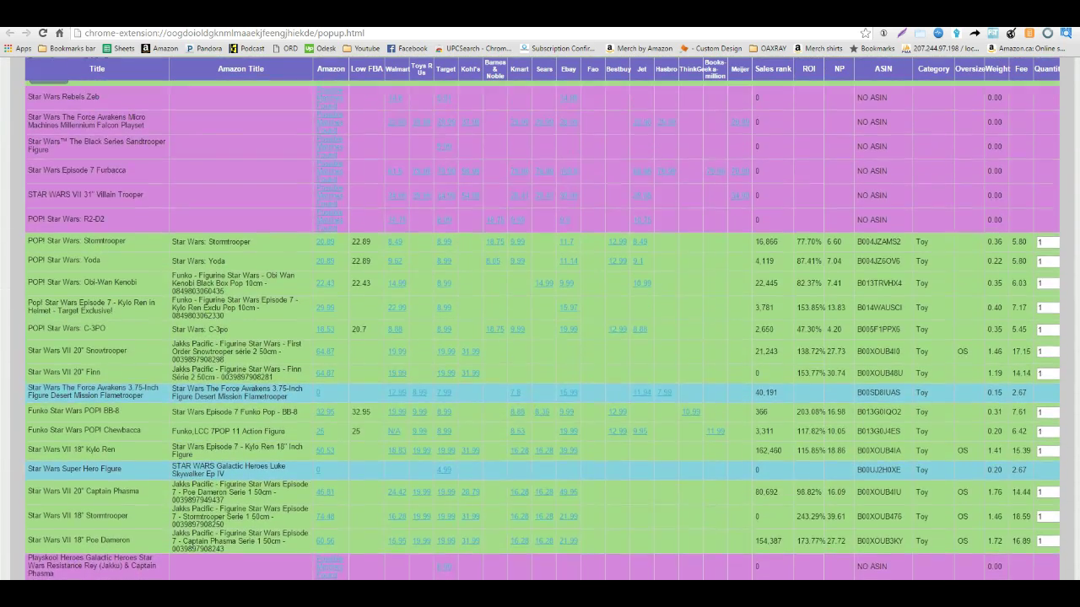
scroll(542, 330, up, 2)
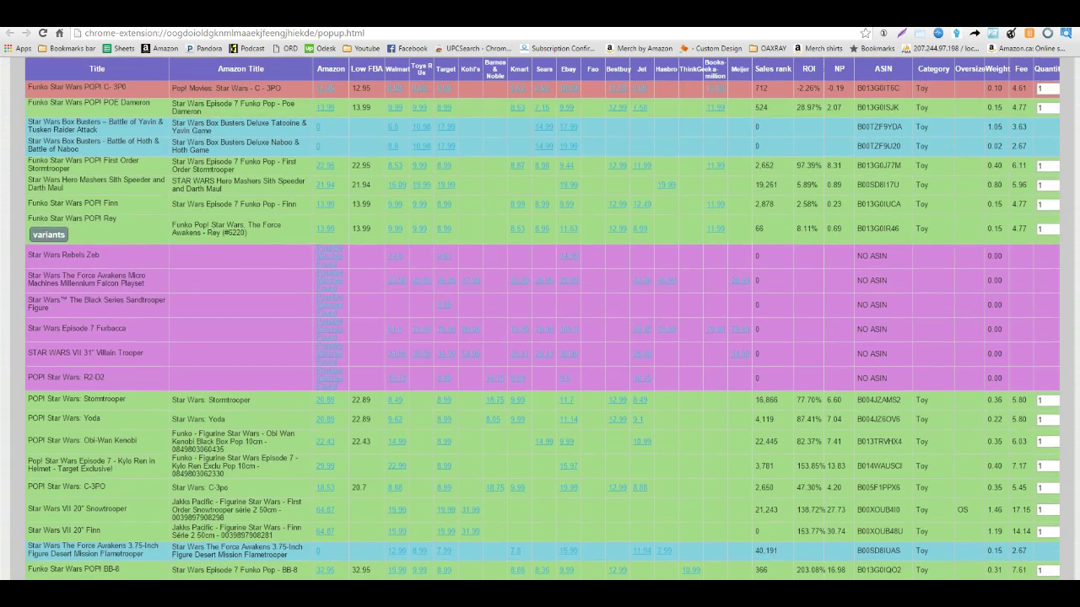
scroll(542, 329, up, 1)
scroll(542, 330, up, 3)
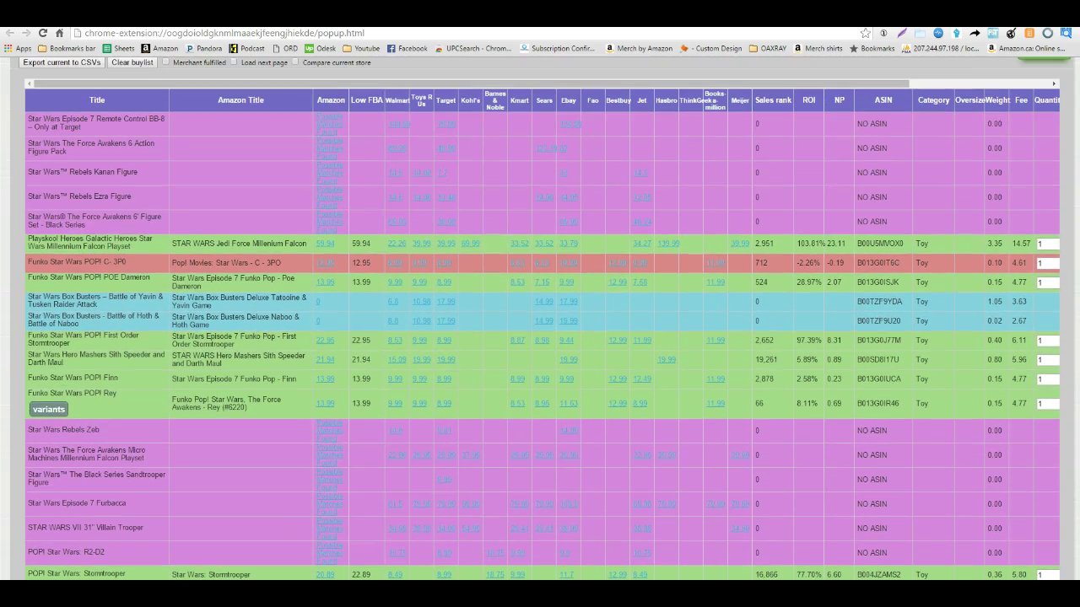
scroll(543, 330, up, 1)
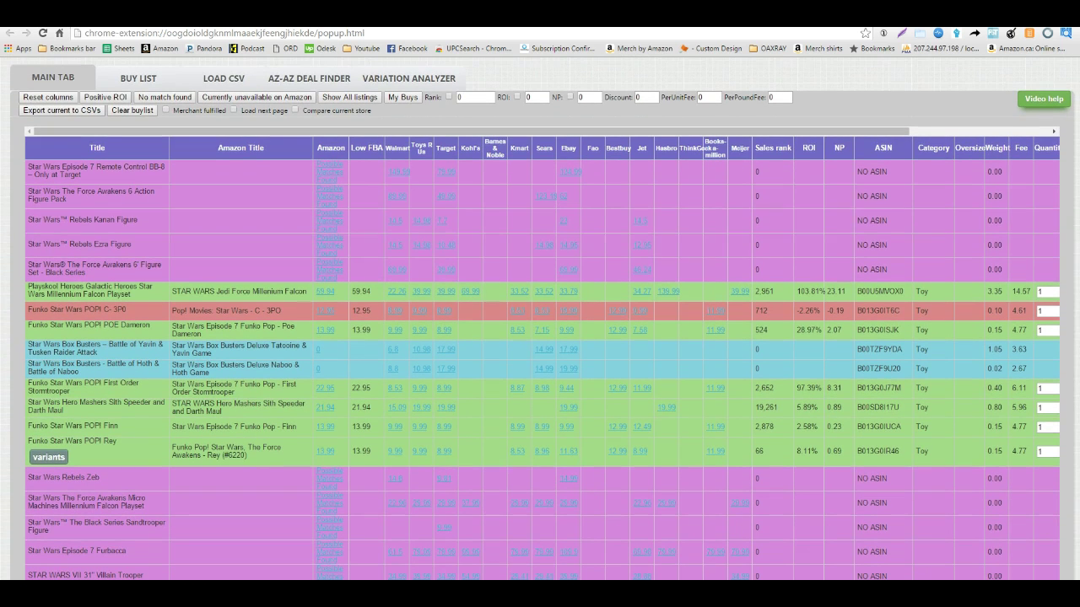
- Filter the Star Wars table to positive-ROI items, then switch to the USD-to-CAD search tab
click(108, 97)
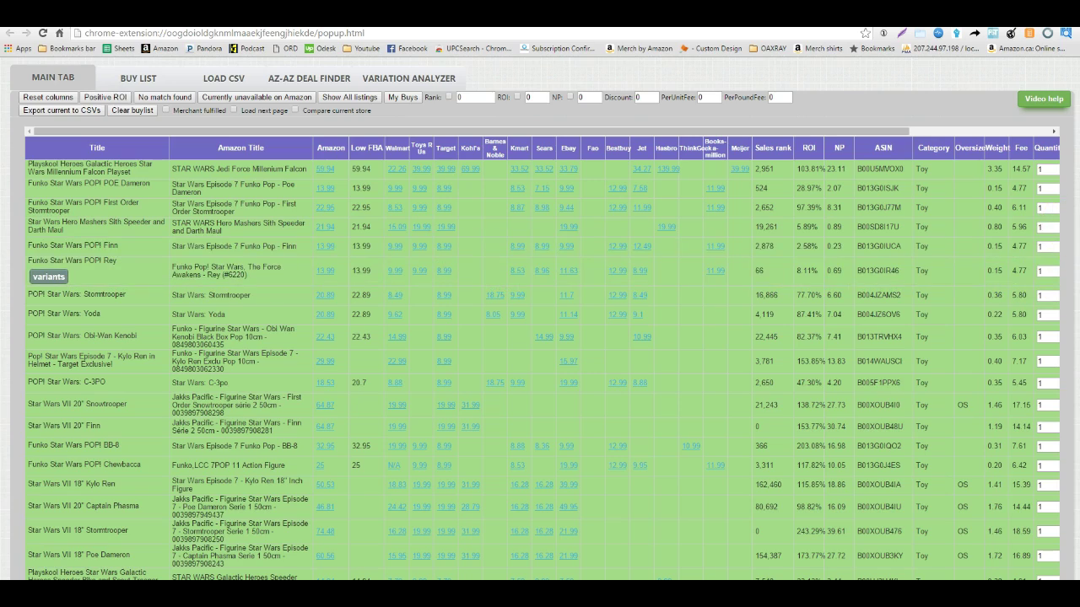
scroll(540, 318, down, 5)
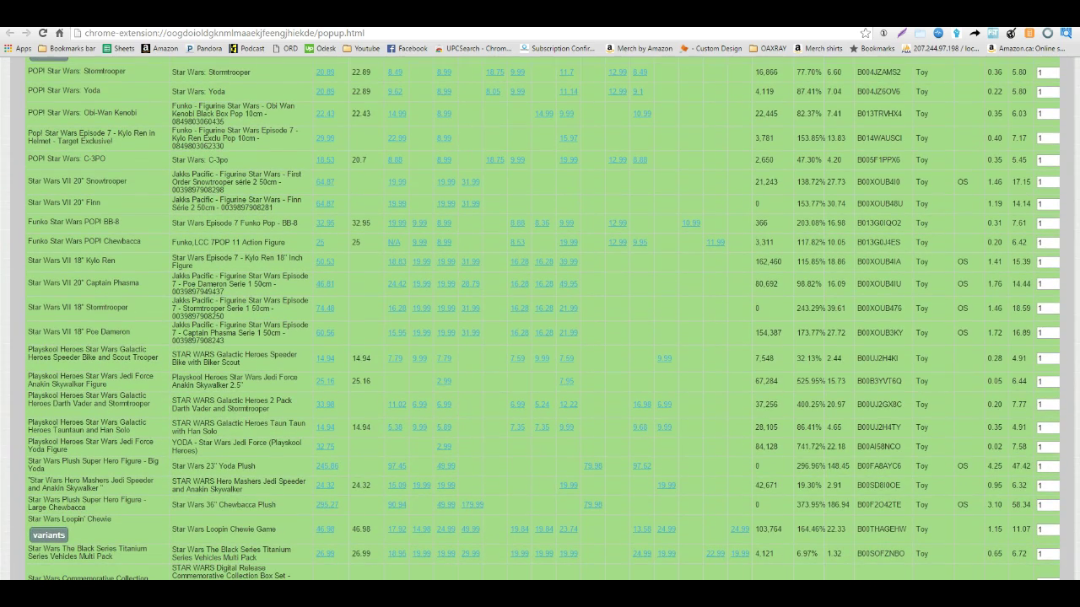
scroll(539, 320, down, 3)
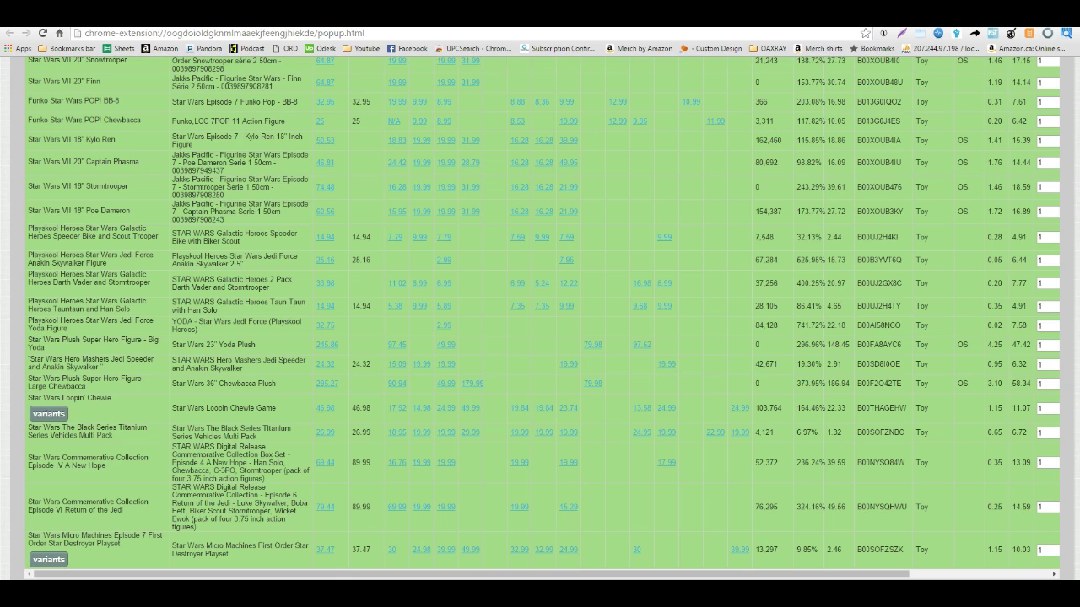
scroll(540, 320, up, 9)
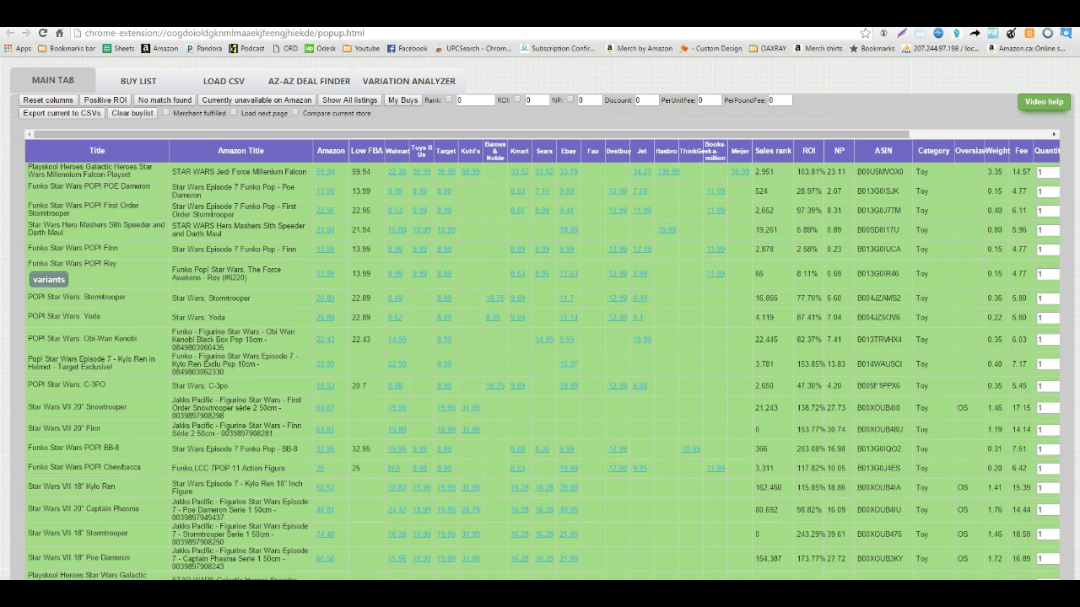
key(ctrl+Tab)
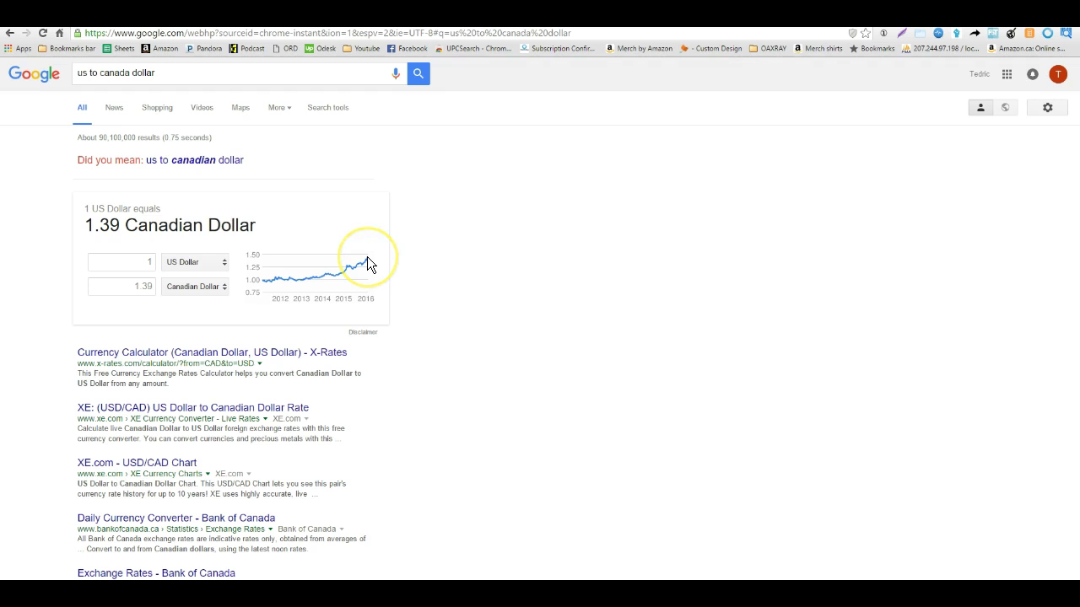
click(136, 290)
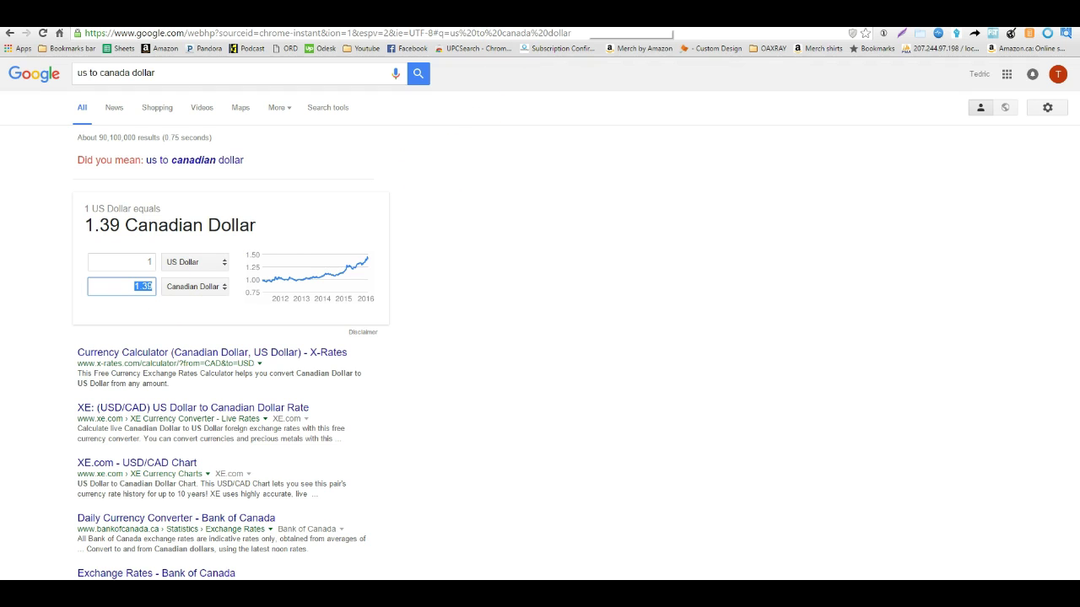
- Open Google's calculator and compute 1 ÷ 1.39
text(calculator)
key(Return)
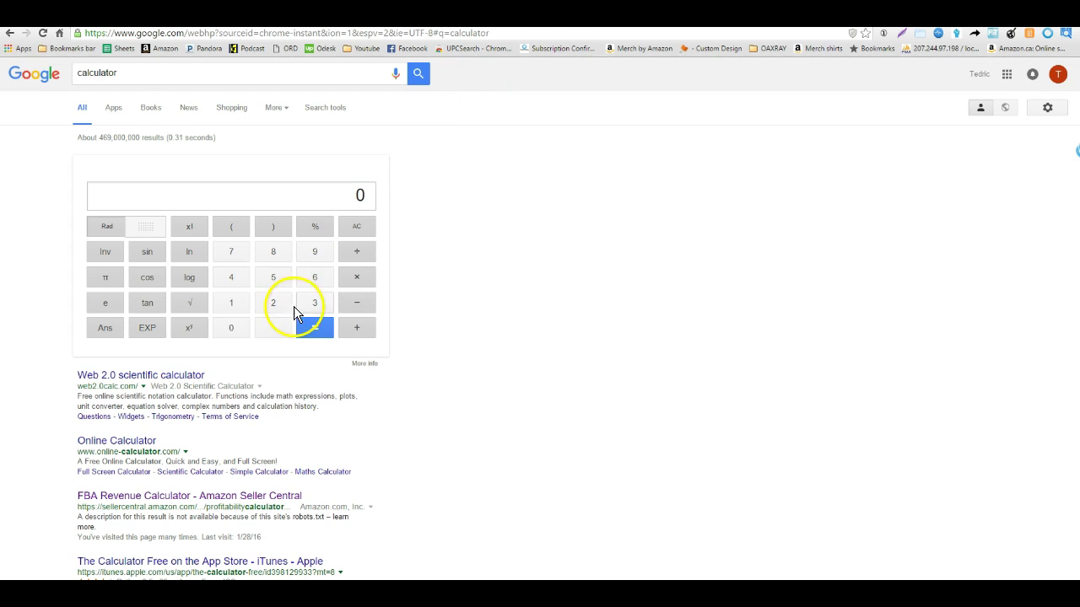
click(236, 304)
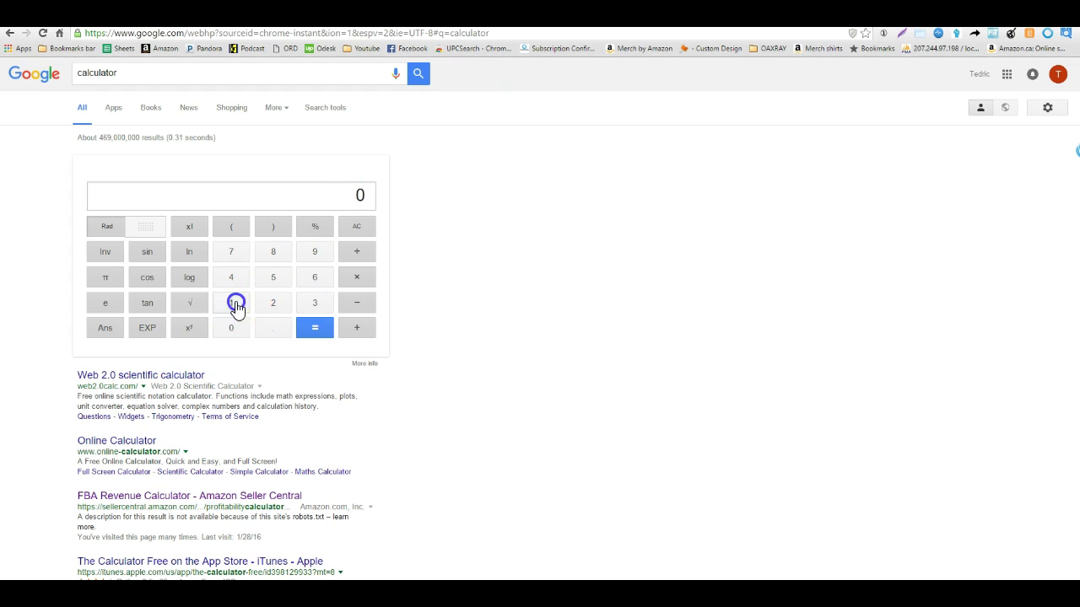
click(357, 250)
text(1.39)
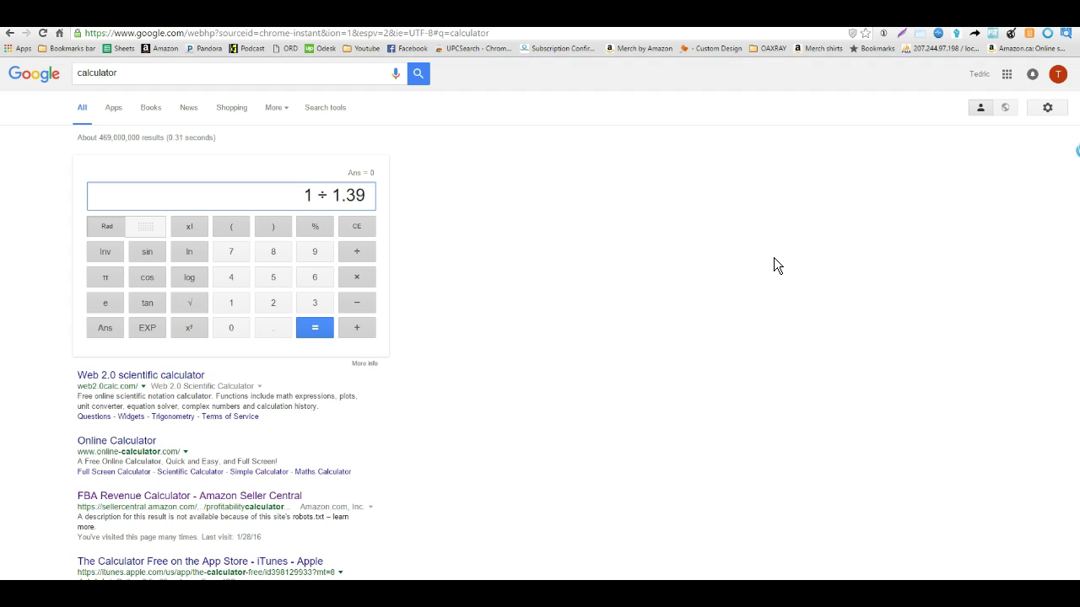
key(Return)
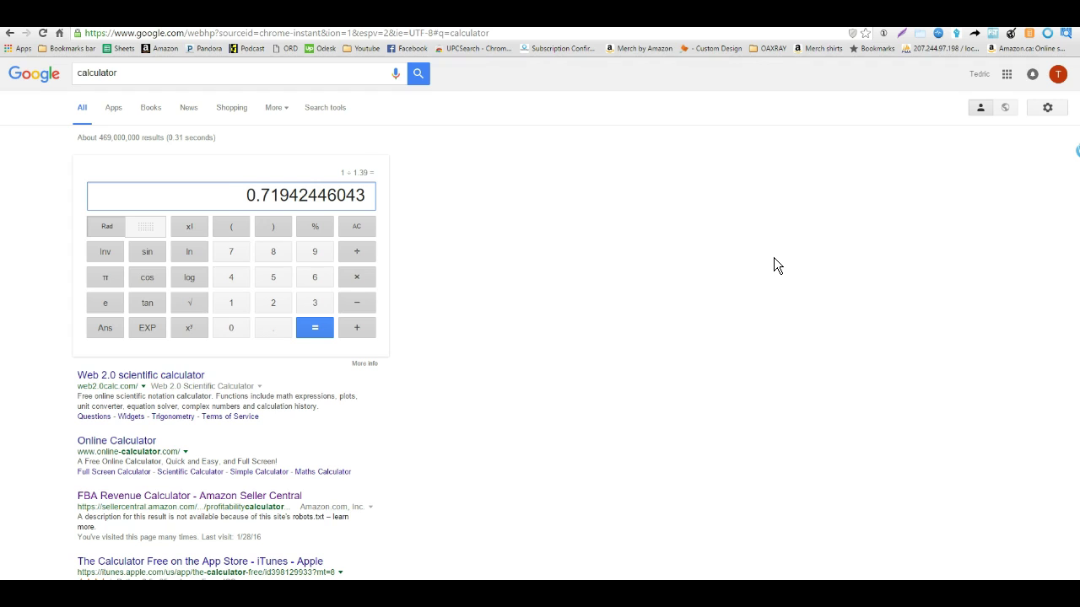
- Subtract 100 from the result, then add 100 back to get 0.71942446043
key(minus)
text(100)
key(Return)
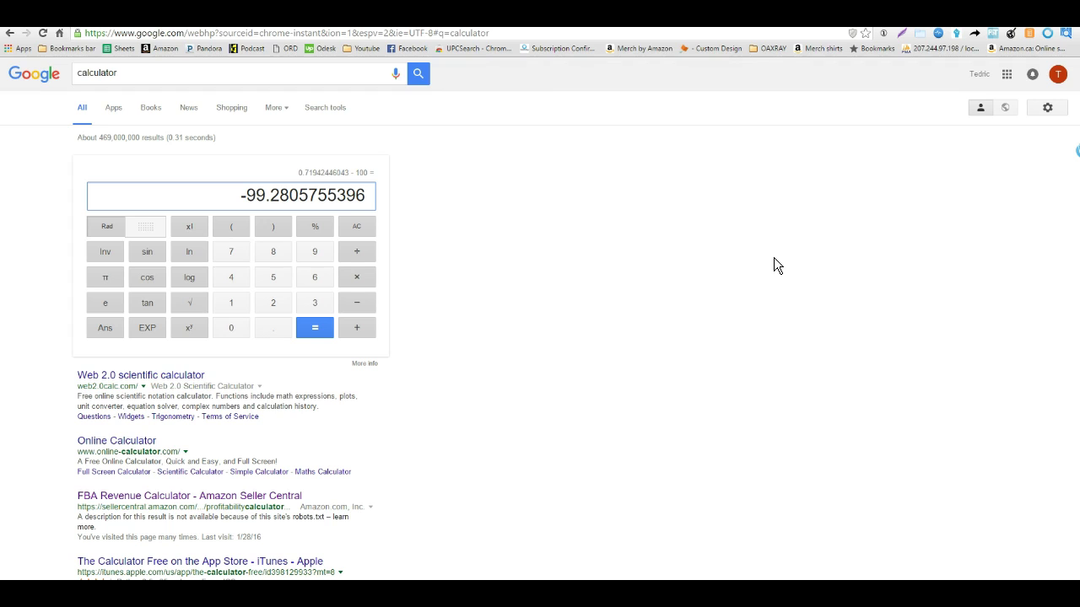
key(plus)
text(100)
key(Return)
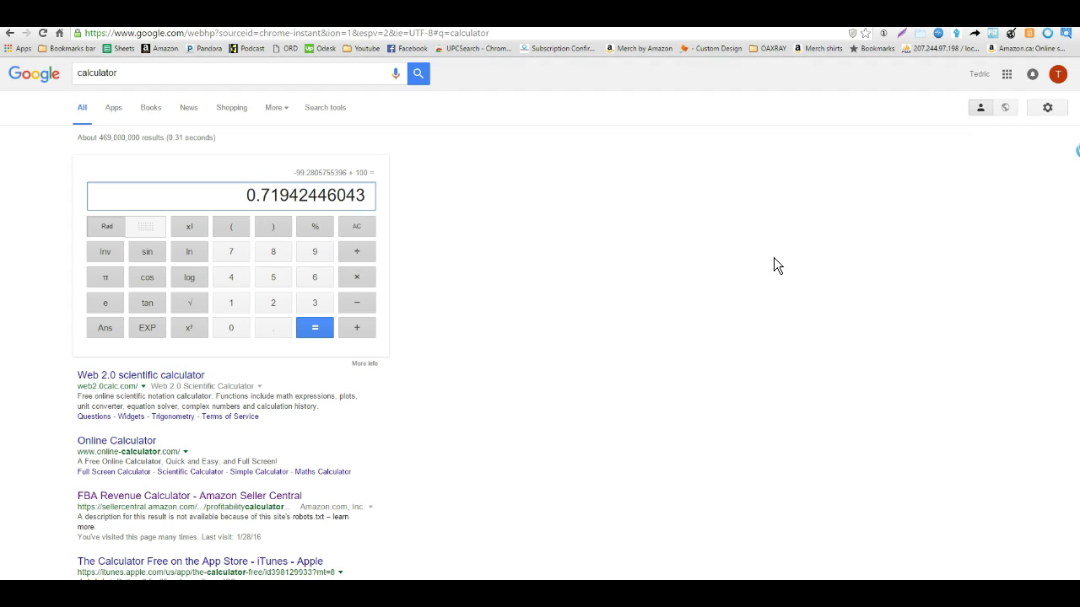
- Subtract 1 from 0.71942446043, giving -0.28057553956
key(minus)
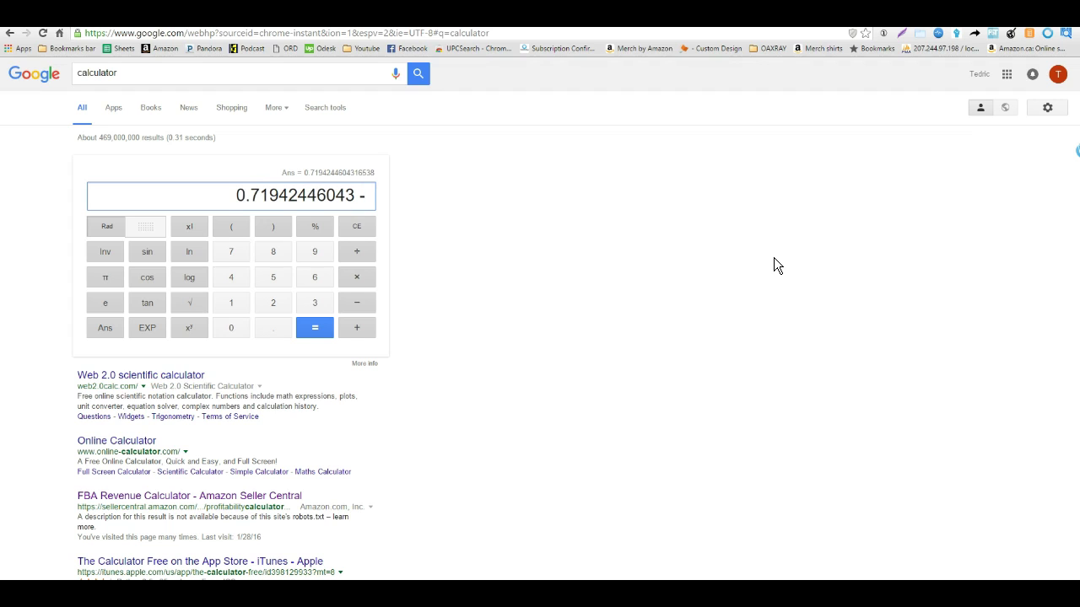
text(1)
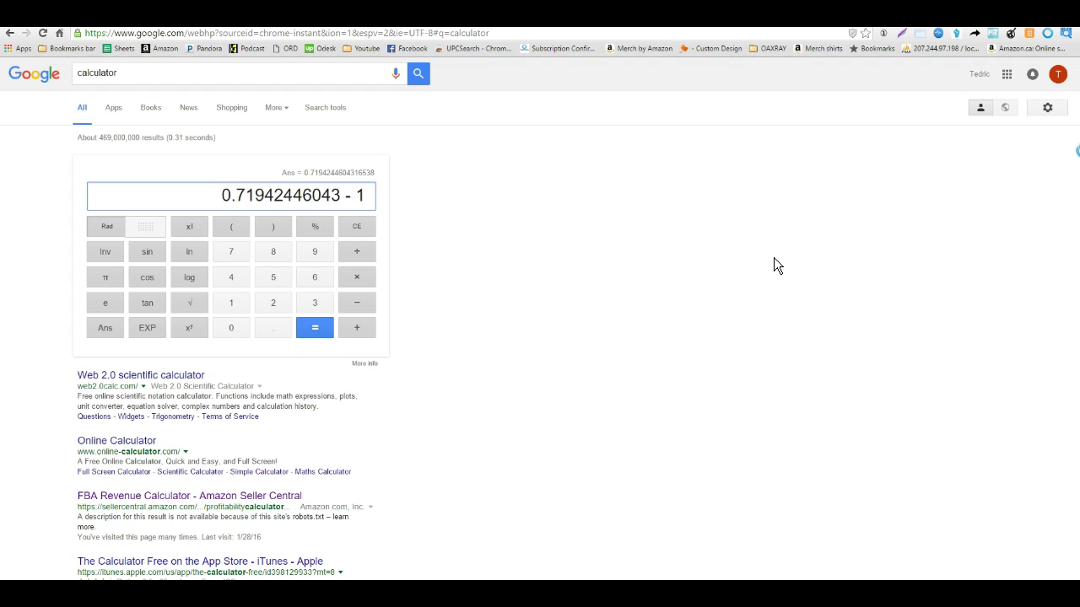
key(Return)
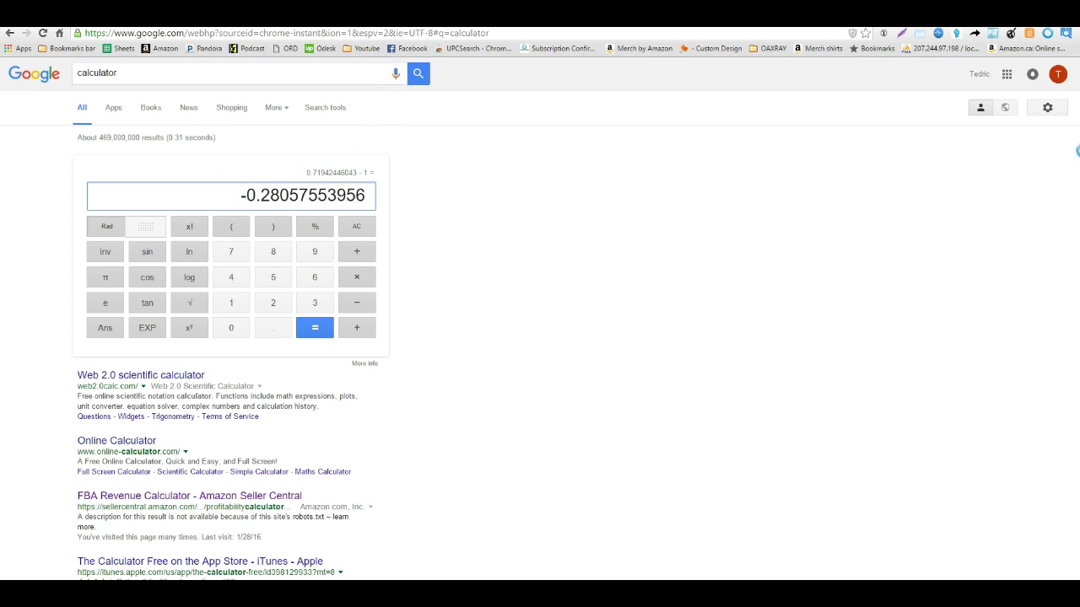
- Apply a -28 discount in OAXRAY, keep only positive-ROI deals, and sort by net profit
click(393, 28)
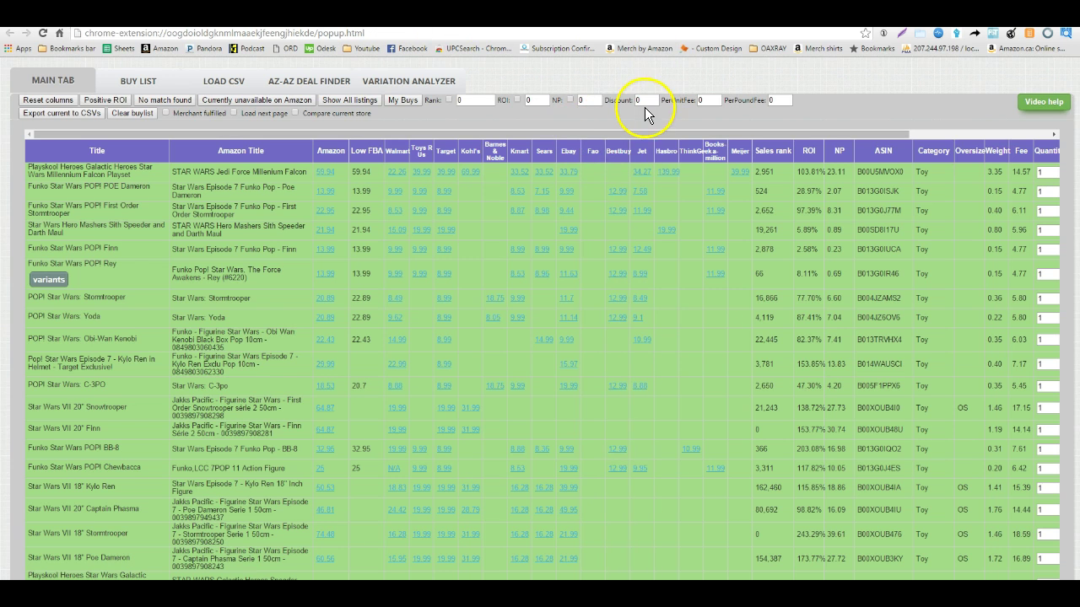
click(643, 100)
text(-28)
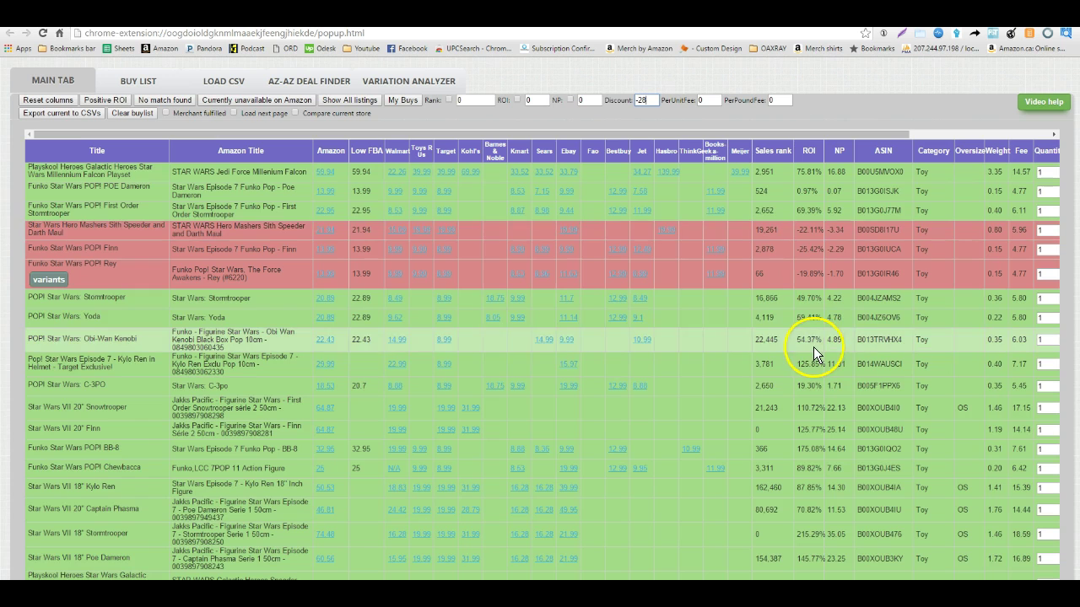
click(788, 101)
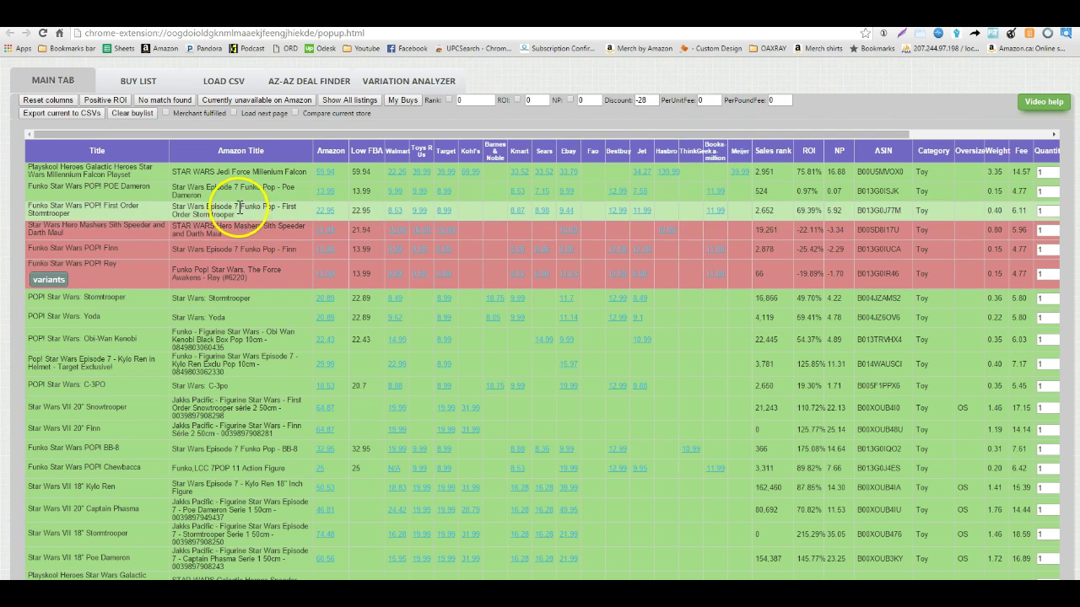
click(103, 101)
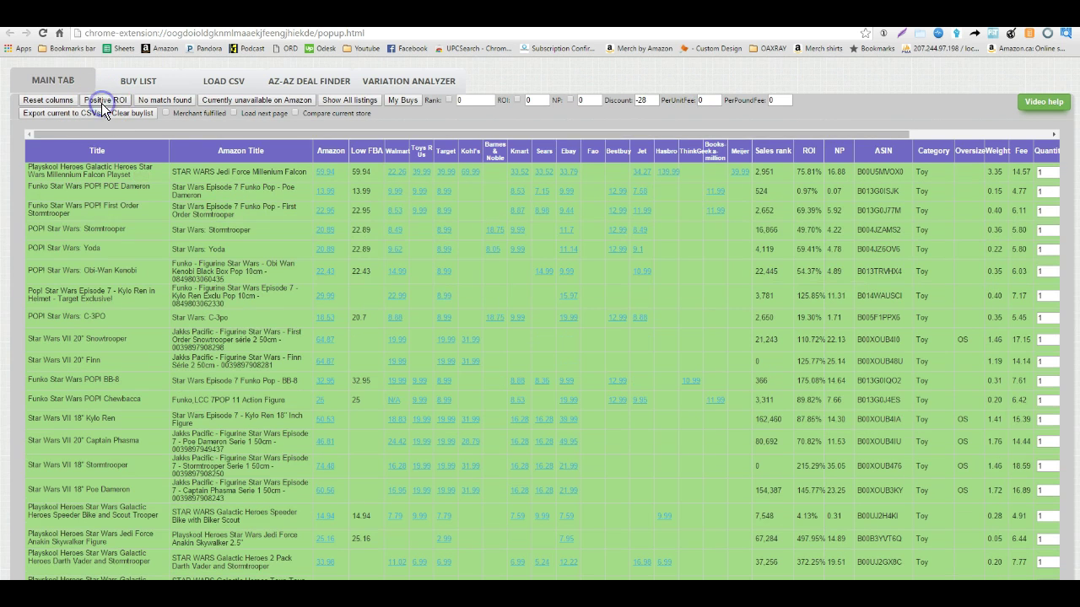
click(808, 151)
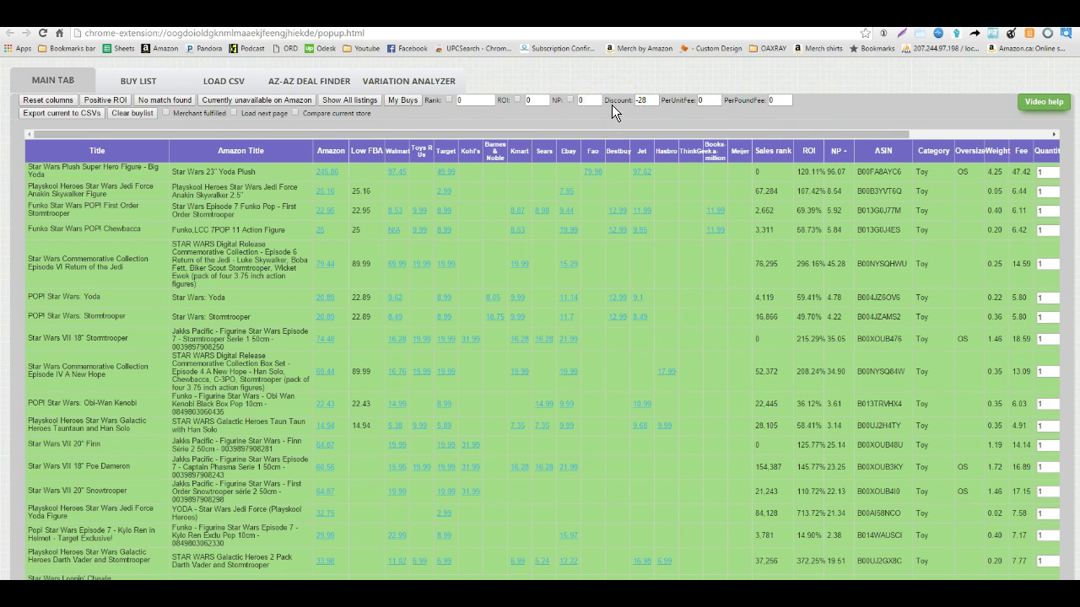
- Filter the deals to a minimum ROI of 300, leaving Yoda and the Darth Vader 2-pack
click(639, 103)
click(467, 102)
click(529, 101)
text(3000)
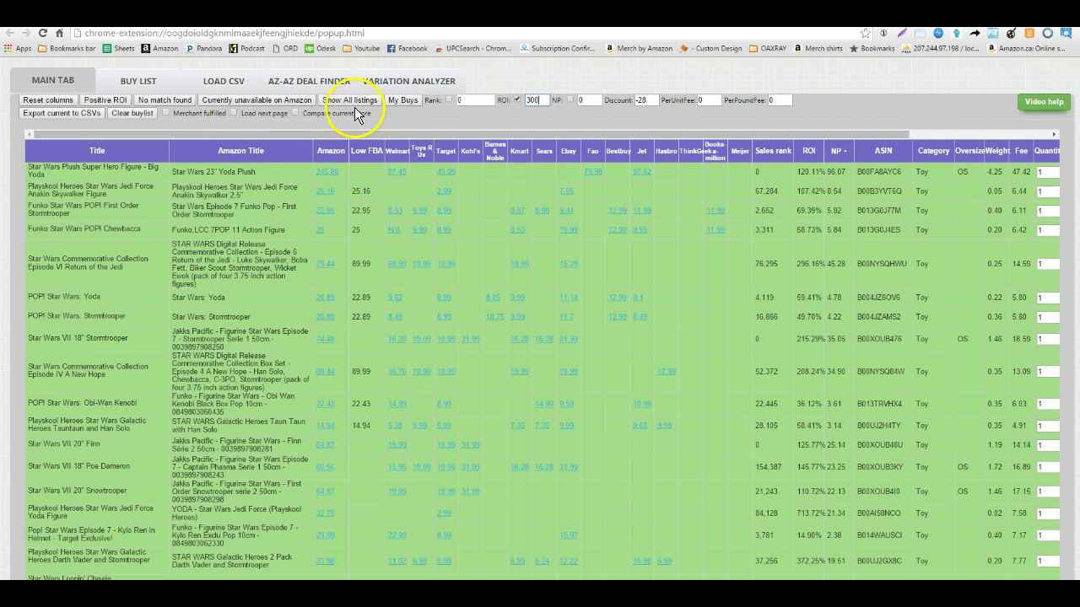
click(403, 100)
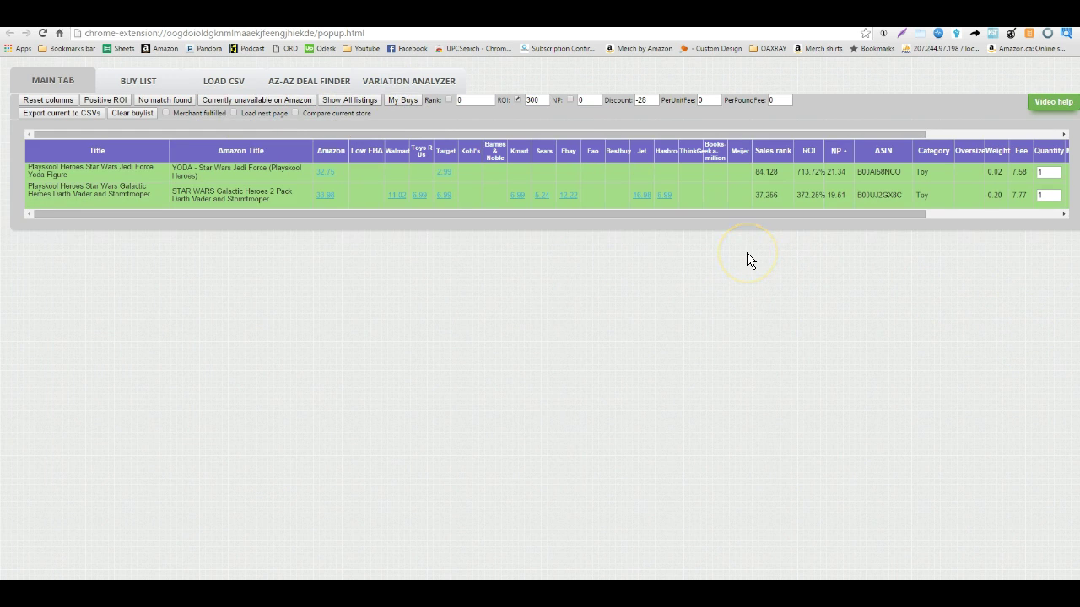
- Preview the price links and pick out the Darth Vader and Stormtrooper 2-pack row
mouse_move(447, 202)
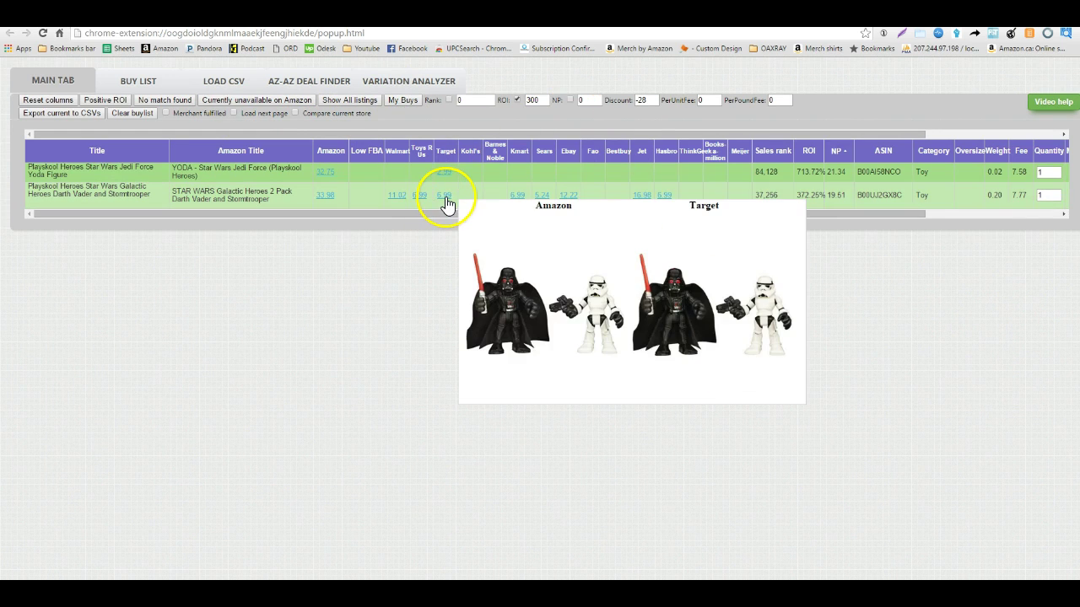
mouse_move(333, 204)
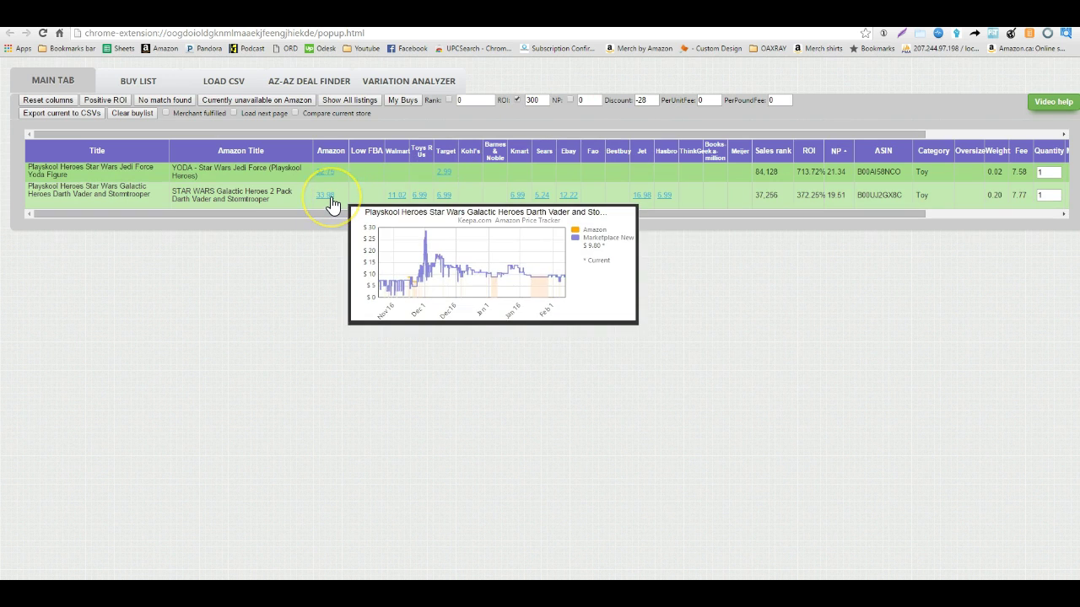
click(431, 293)
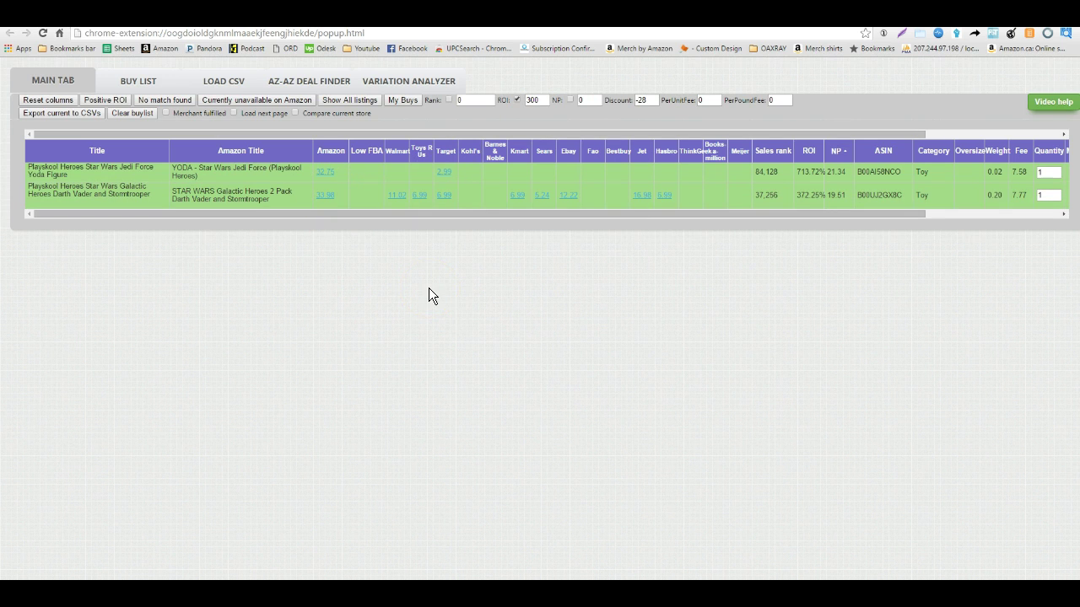
click(728, 215)
click(782, 194)
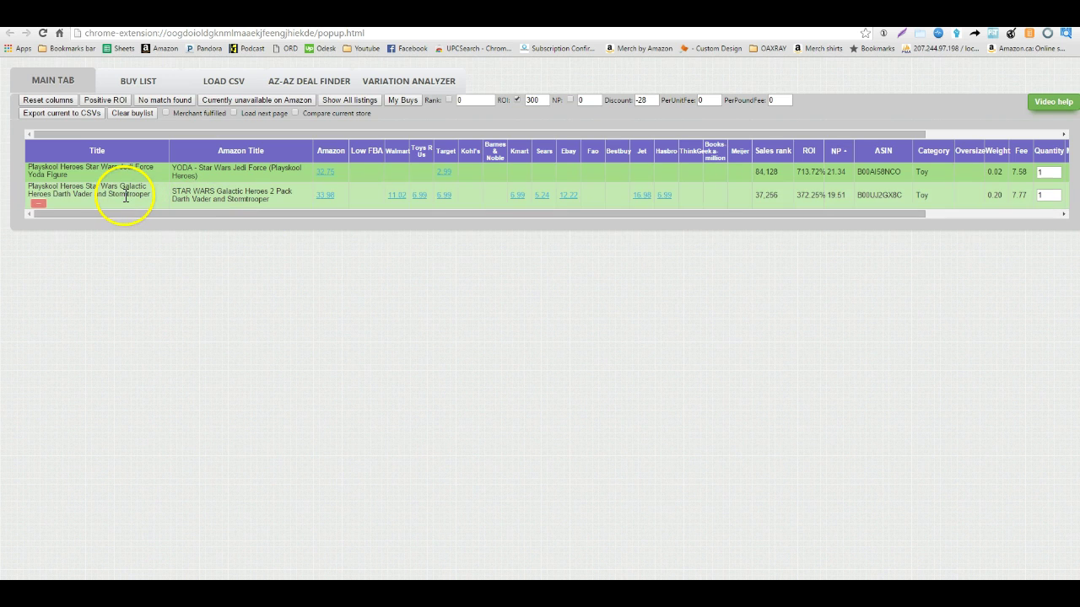
- Open the 2-pack's $6.99 Toys R Us listing, then view its CDN$ 25.99 Amazon.ca page
click(321, 197)
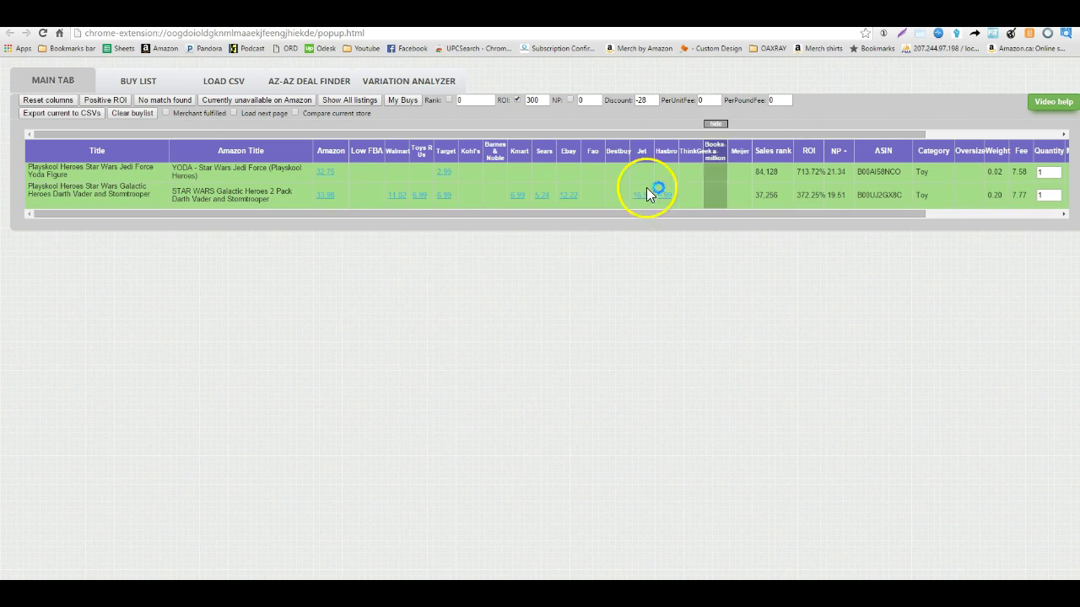
mouse_move(416, 202)
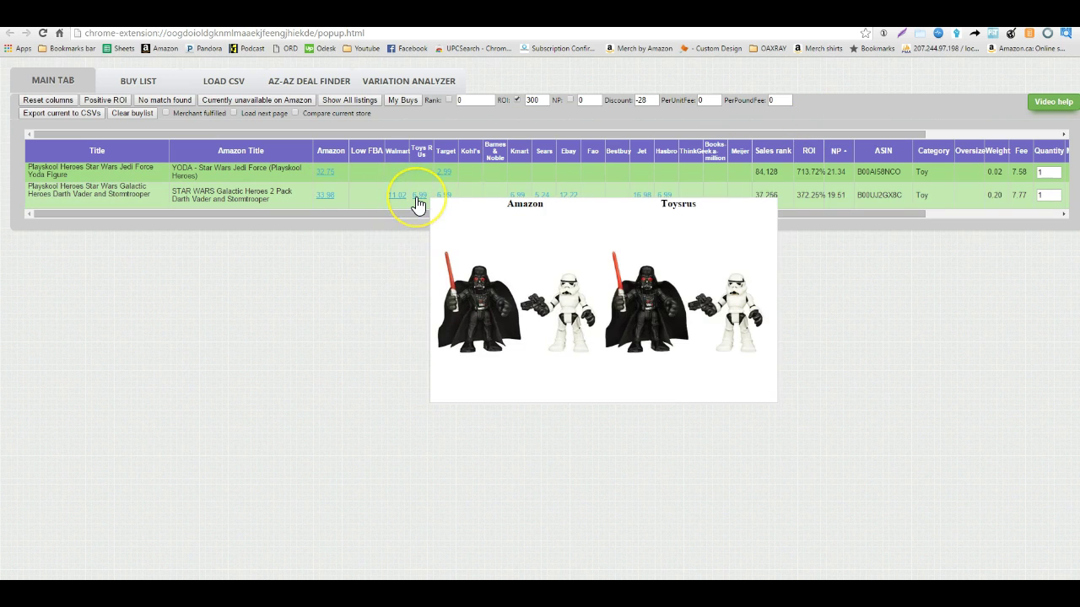
click(419, 203)
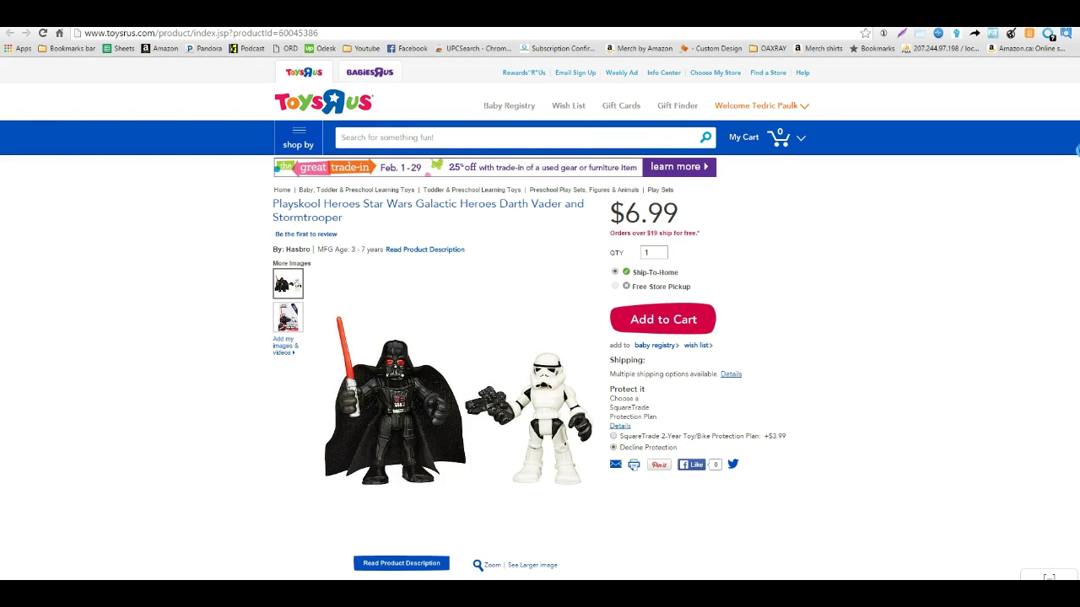
click(574, 16)
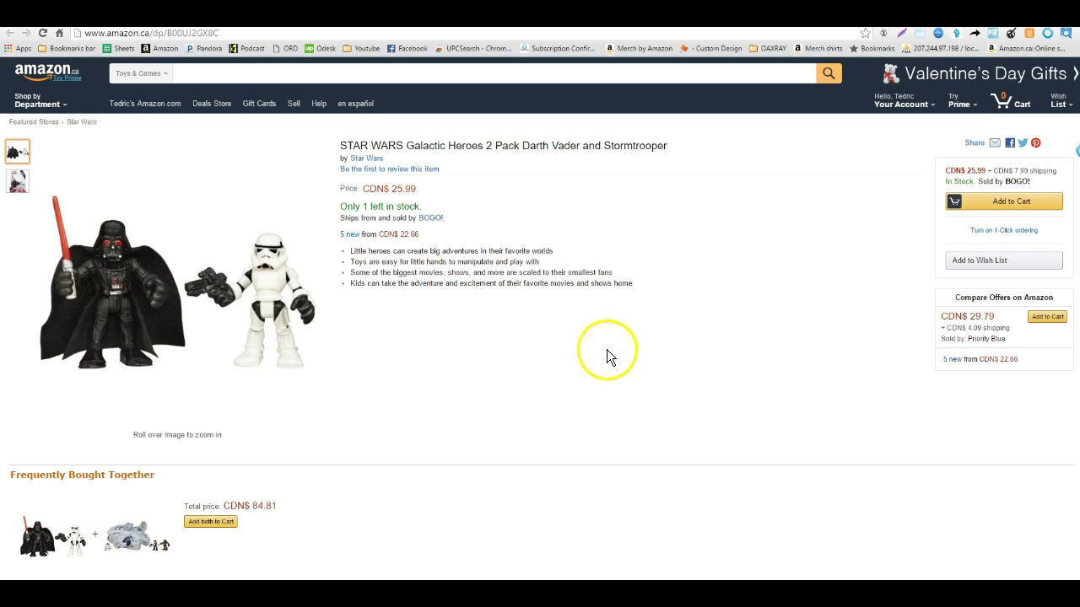
click(351, 237)
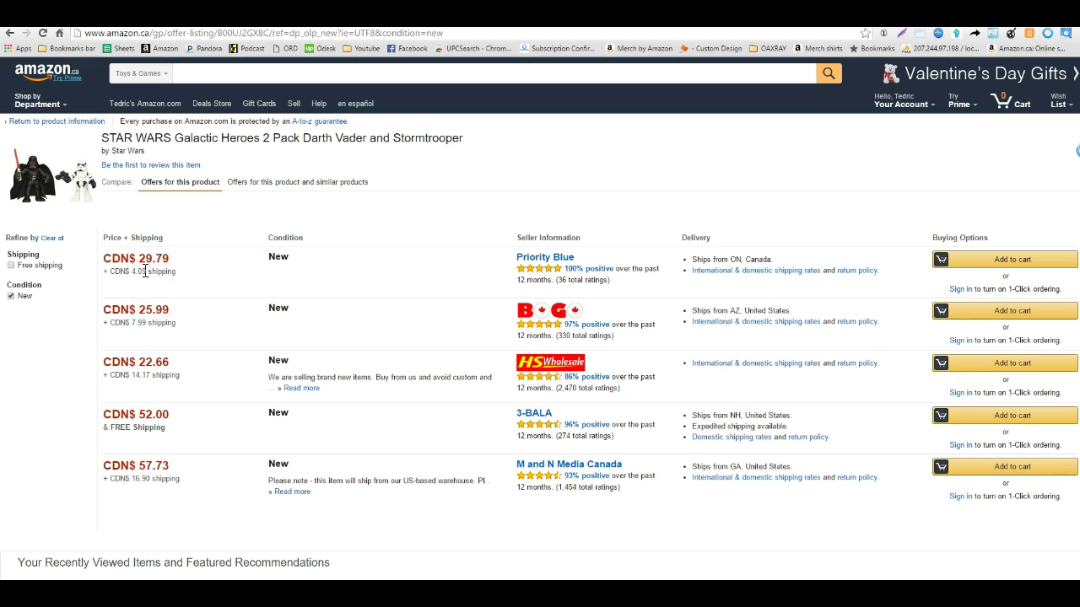
click(154, 301)
click(124, 172)
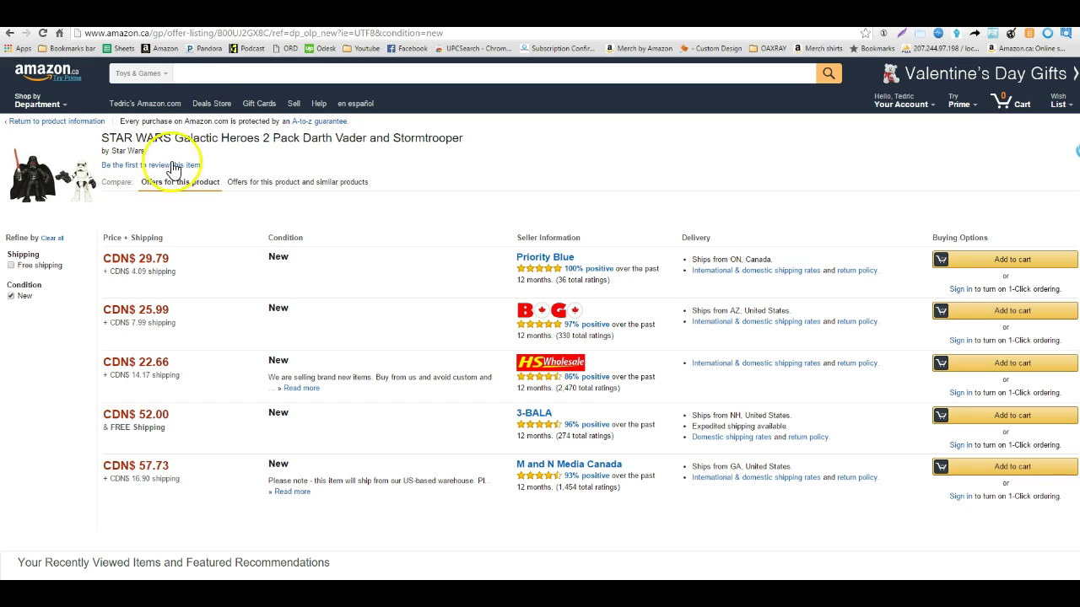
click(9, 33)
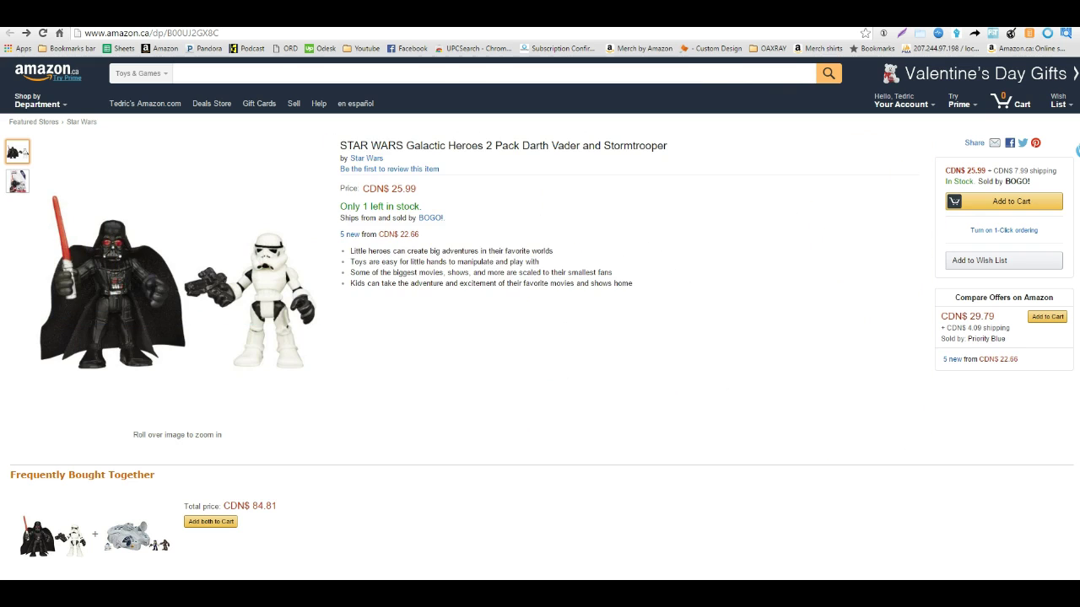
key(ctrl+Tab)
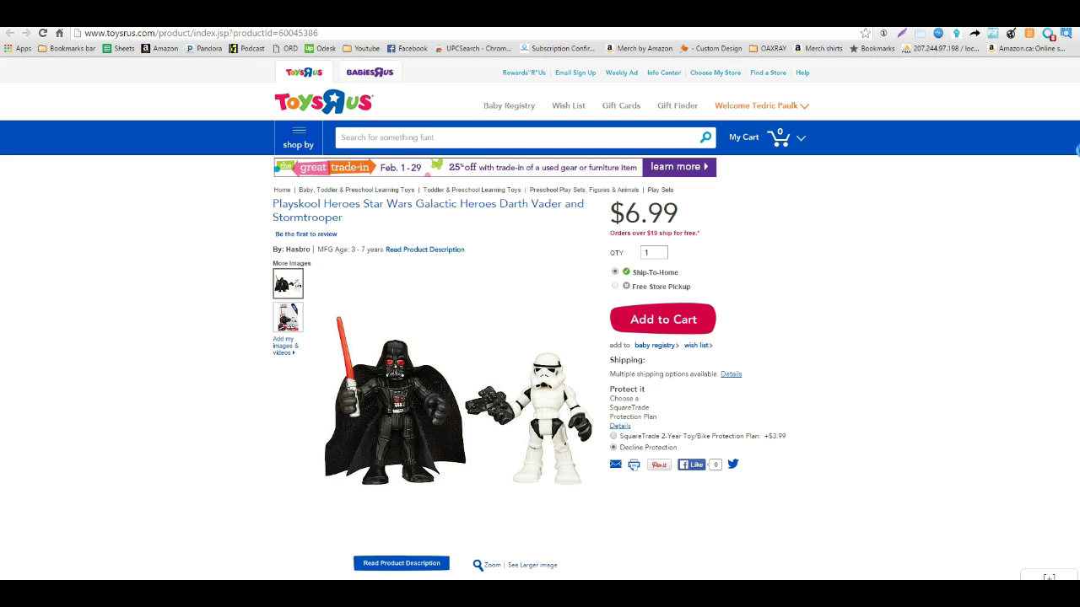
key(ctrl+Tab)
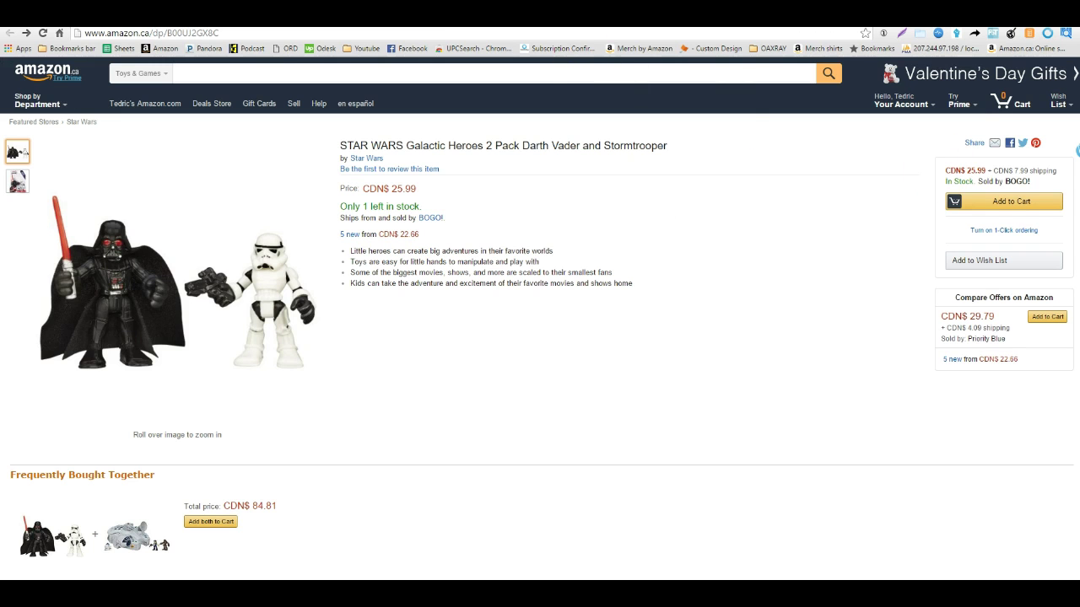
- Copy ASIN B00UJ2GX8C from Product Details and note the 1.7 x 5.8 x 8 dimensions
scroll(540, 318, down, 1)
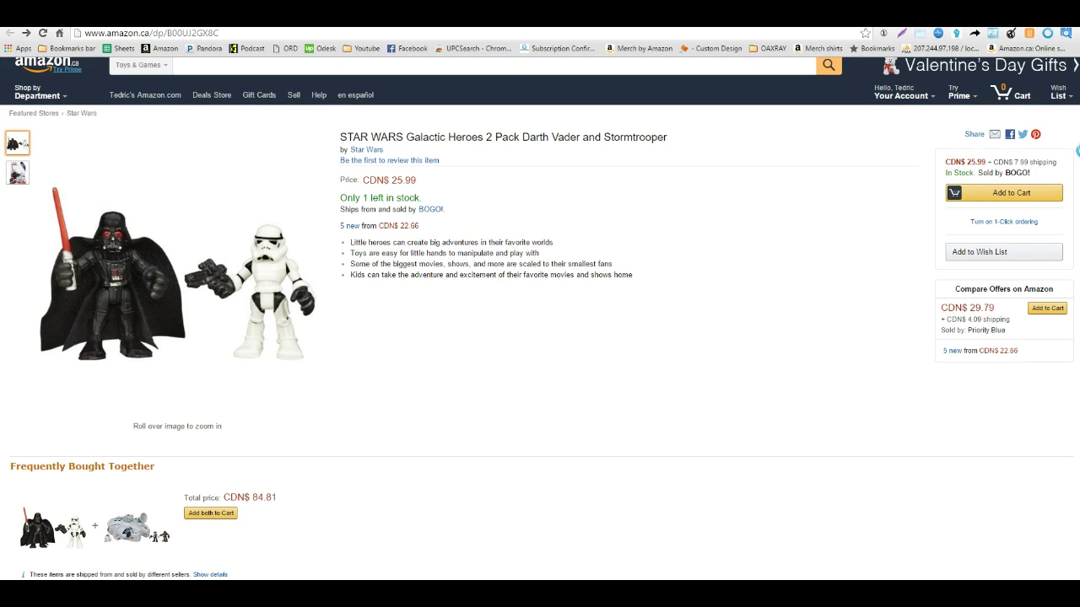
scroll(1076, 206, down, 3)
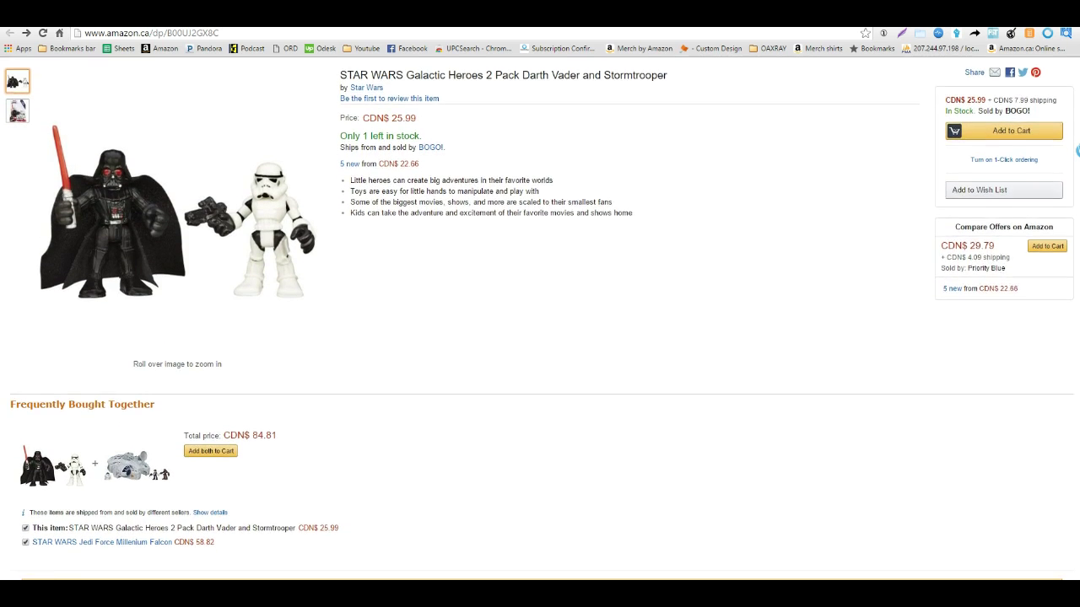
scroll(1076, 206, down, 2)
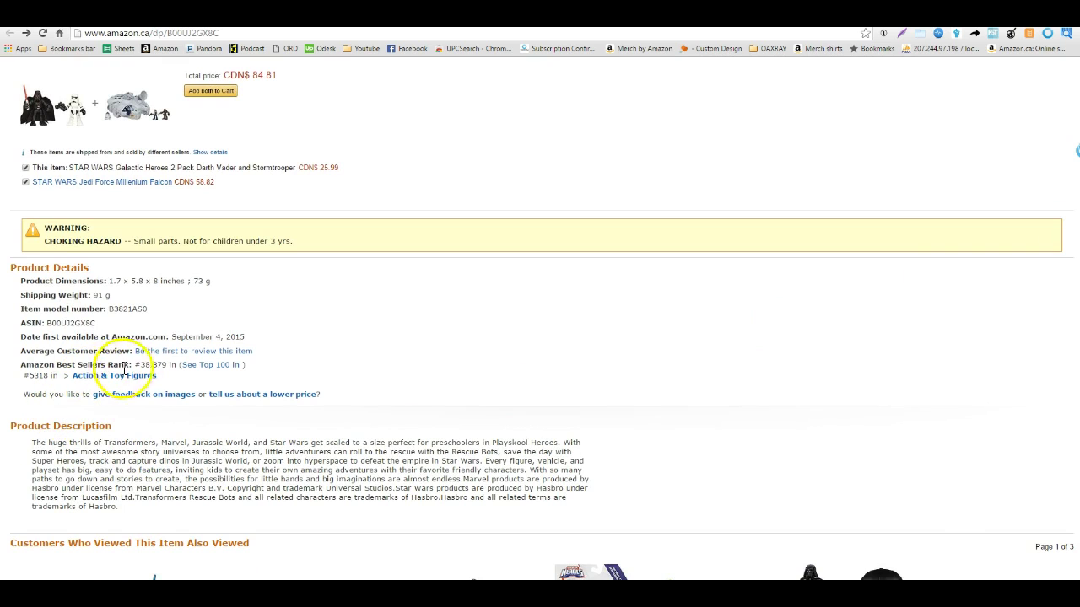
click(67, 324)
double_click(67, 324)
right_click(81, 325)
click(94, 331)
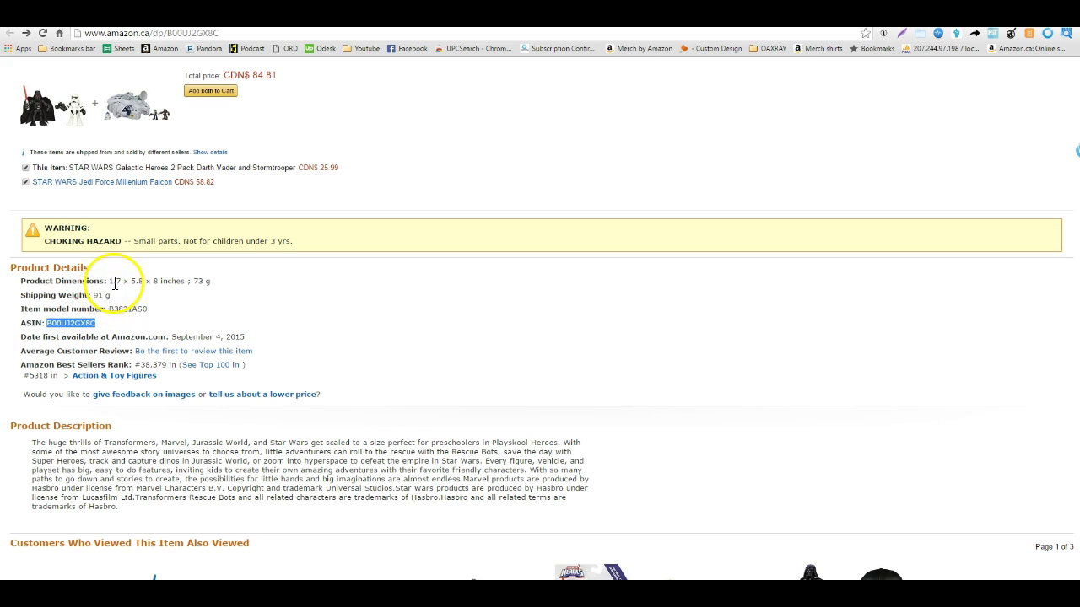
drag(107, 281, 176, 283)
click(158, 299)
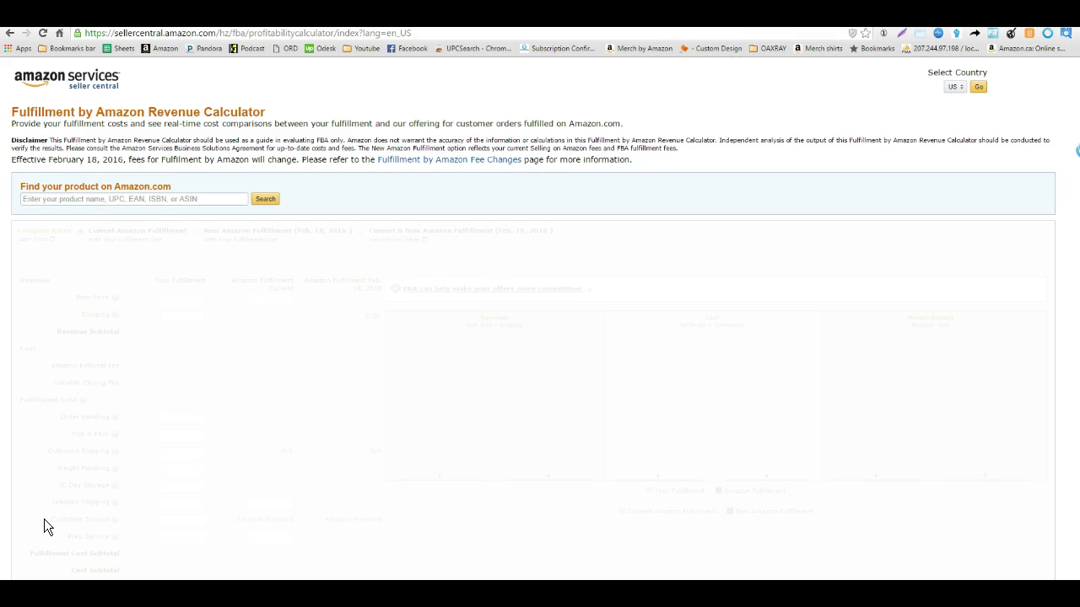
- Switch the FBA Revenue Calculator to Amazon.ca and look up the pasted ASIN
click(955, 89)
click(979, 86)
click(148, 193)
right_click(148, 192)
click(166, 255)
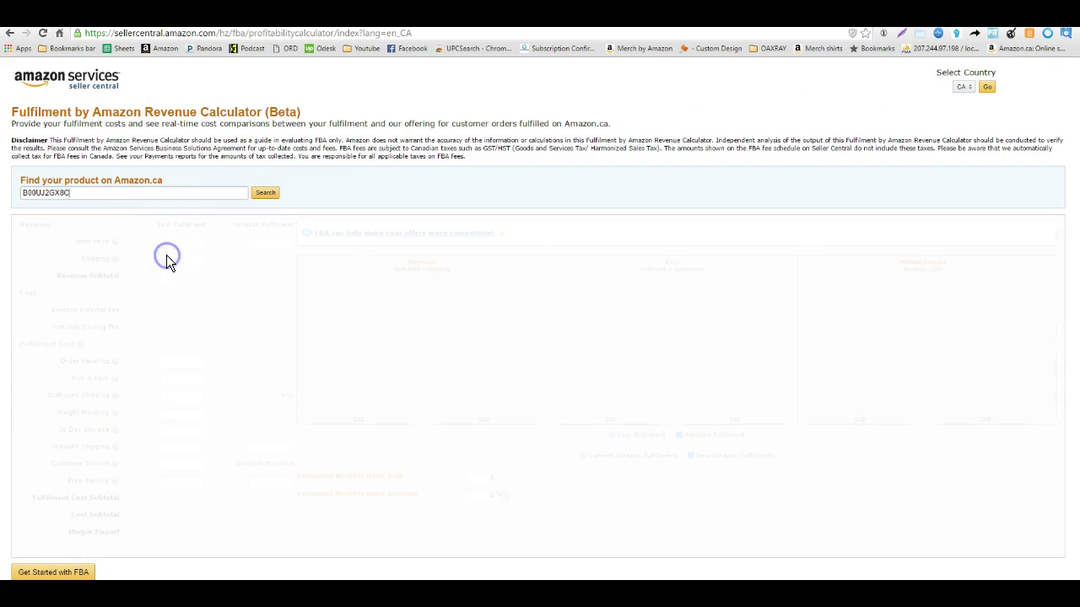
click(266, 196)
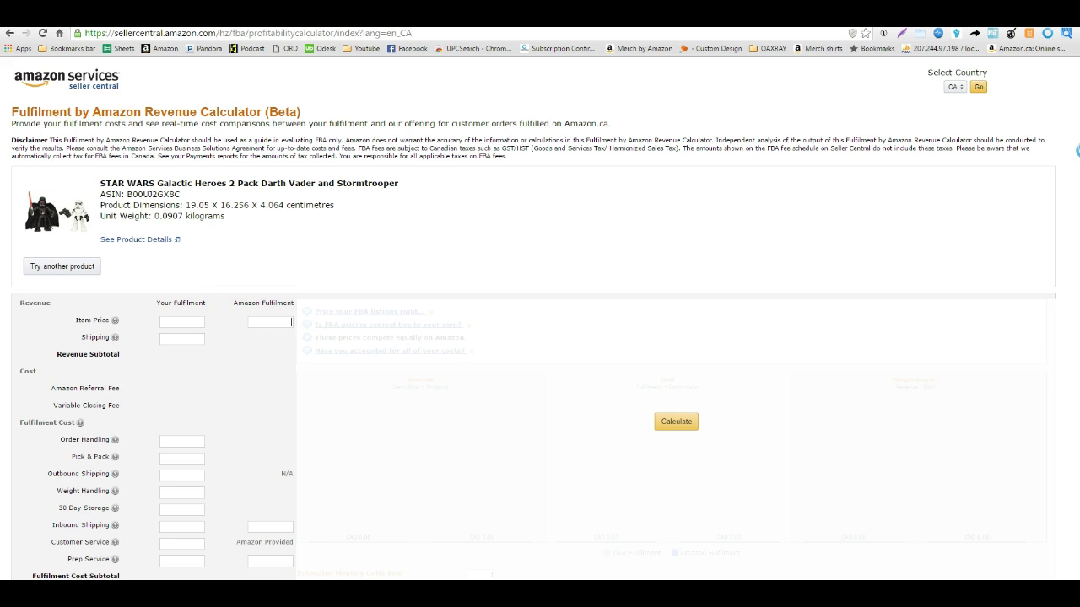
- Enter 35.00 as the Amazon Fulfilment item price and move to inbound shipping
text(35.00)
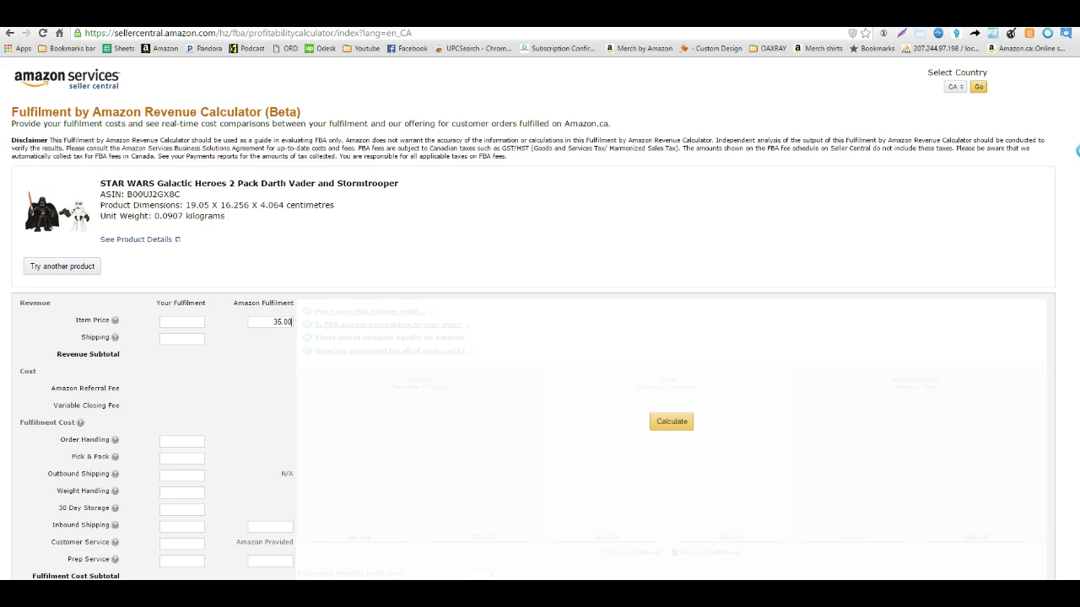
scroll(533, 318, down, 2)
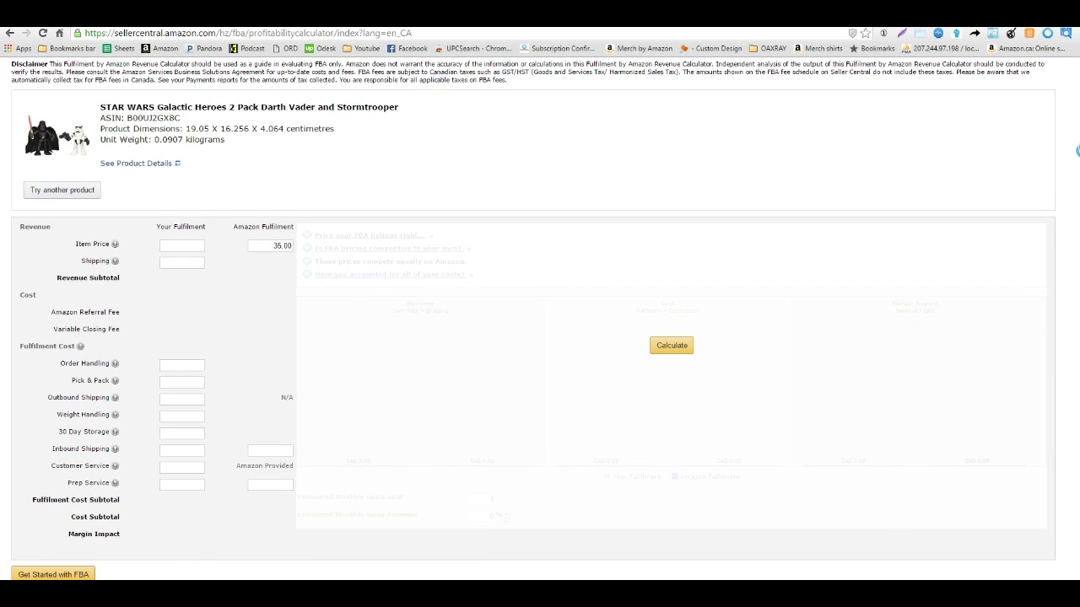
click(277, 454)
- Search Google for 'pounds to kilograms' to bring up the unit converter
key(ctrl+Tab)
click(695, 33)
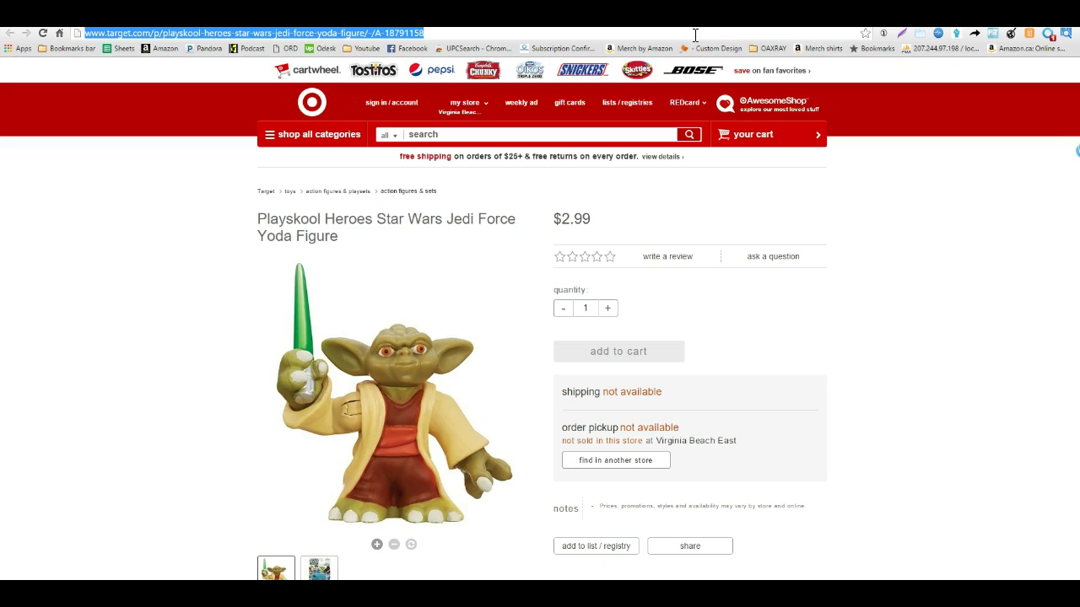
text(po)
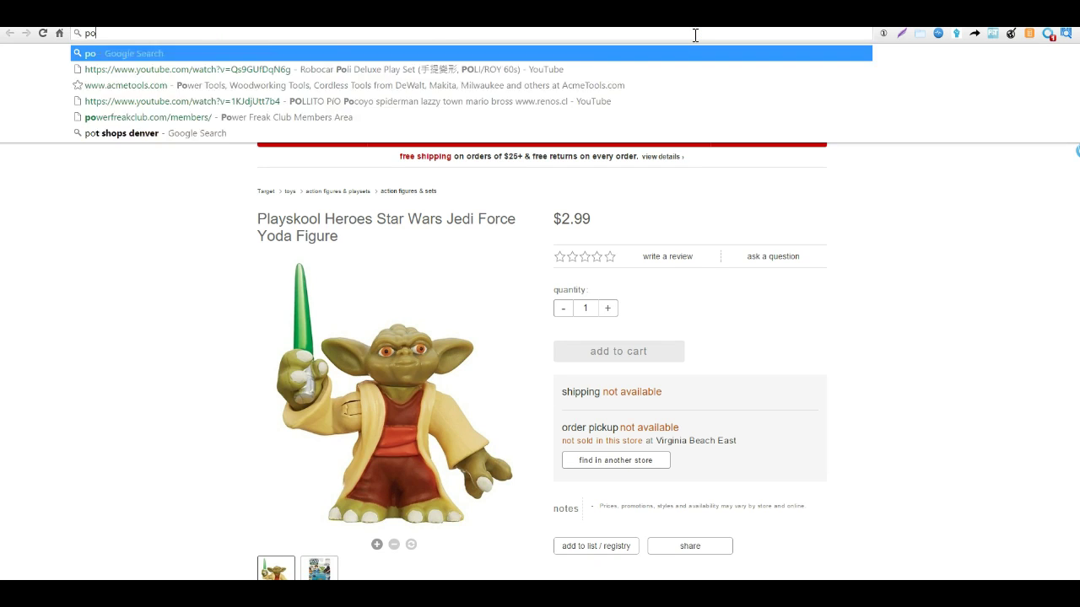
text(unds to kil)
key(Return)
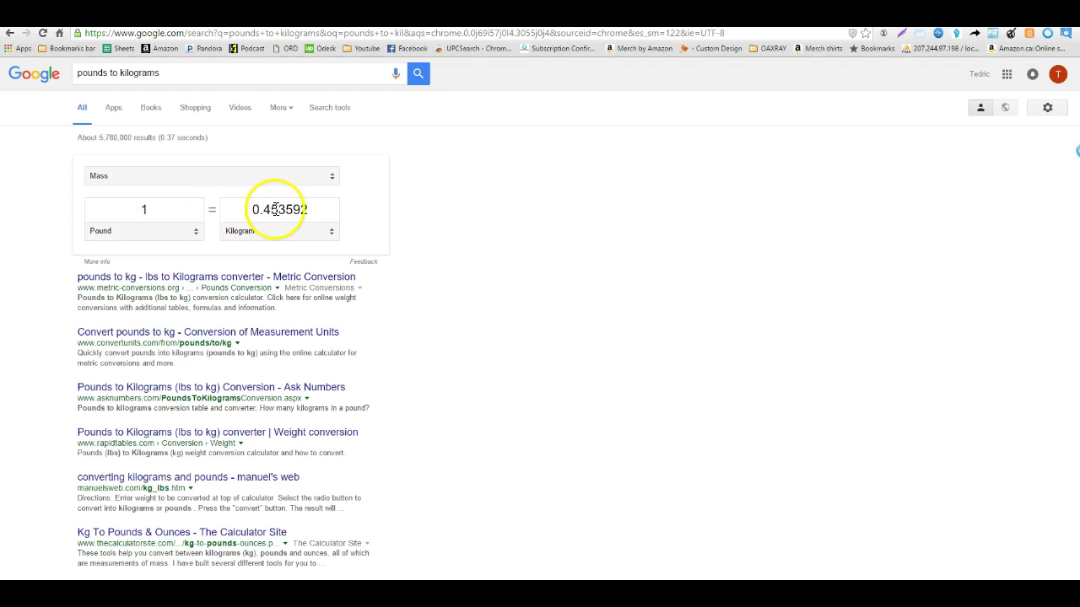
- Convert .09 kilograms to ounces, giving 3.17466 ounces
drag(298, 212, 214, 232)
key(BackSpace)
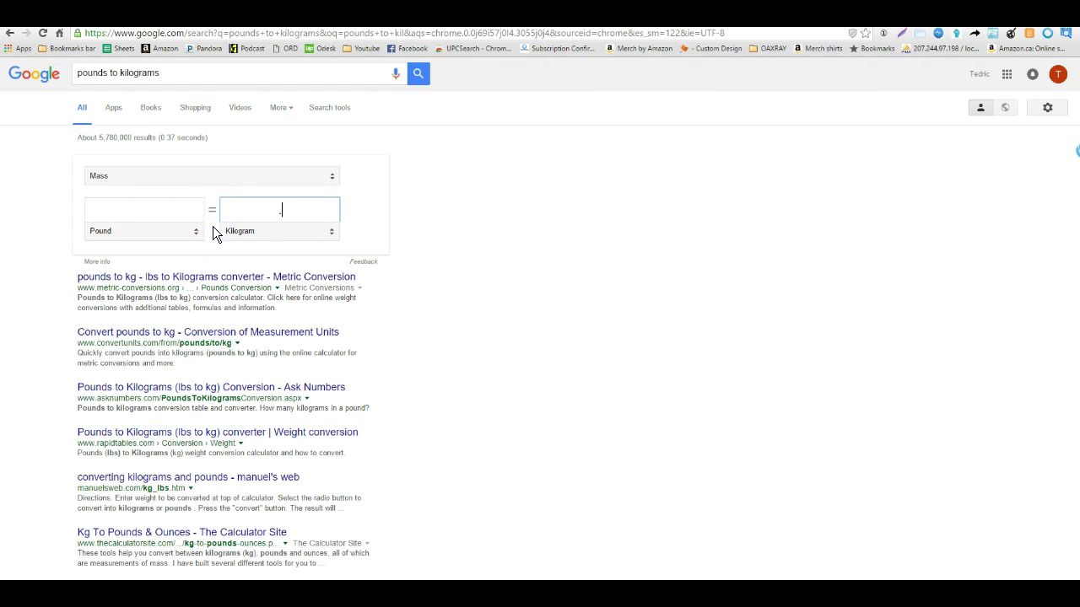
text(.09)
key(ctrl+a)
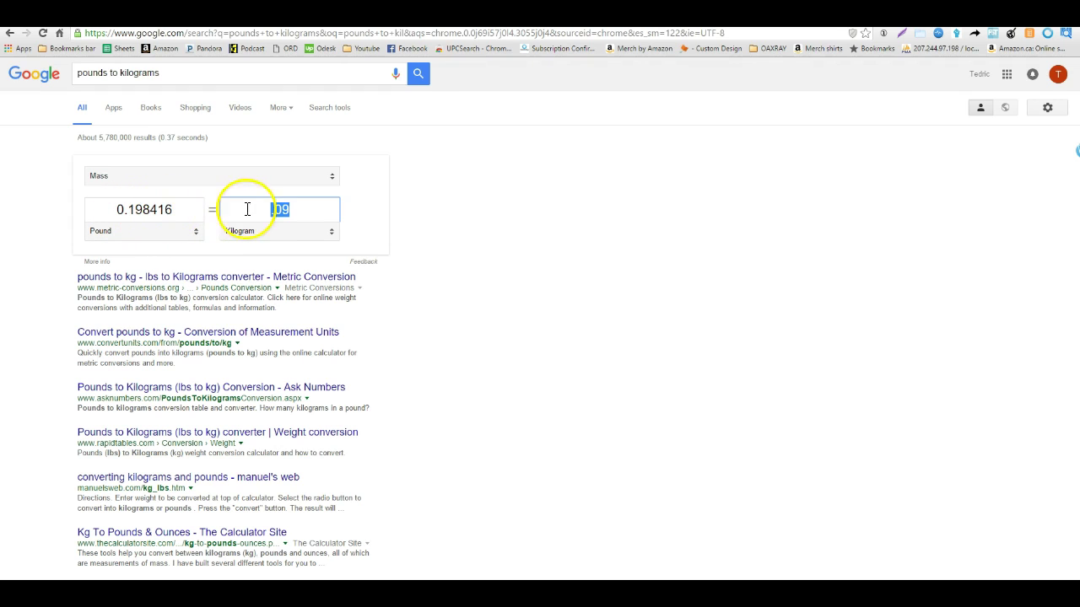
click(179, 231)
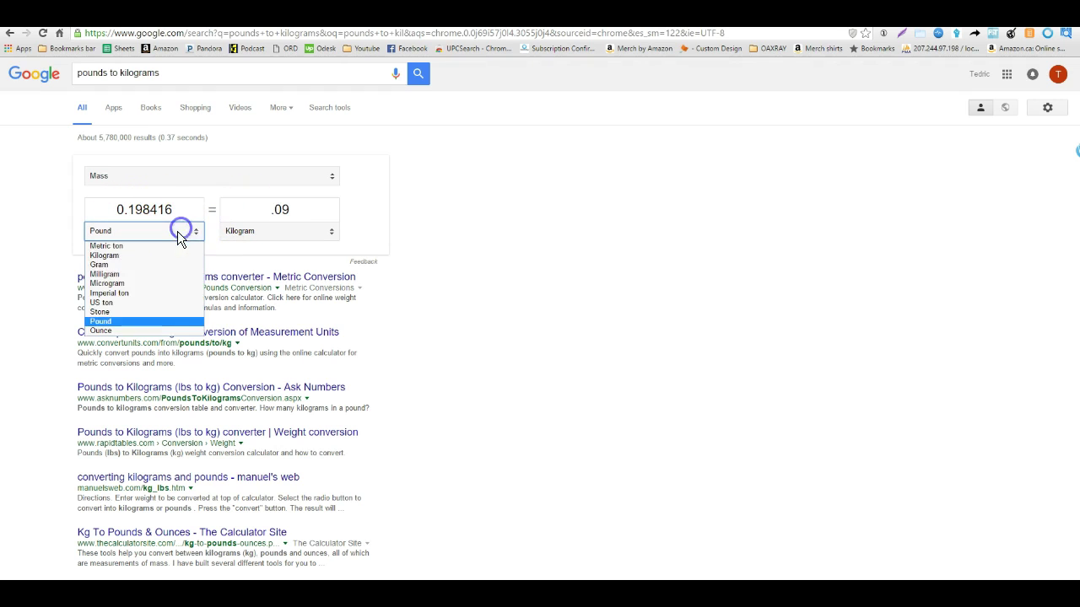
click(106, 330)
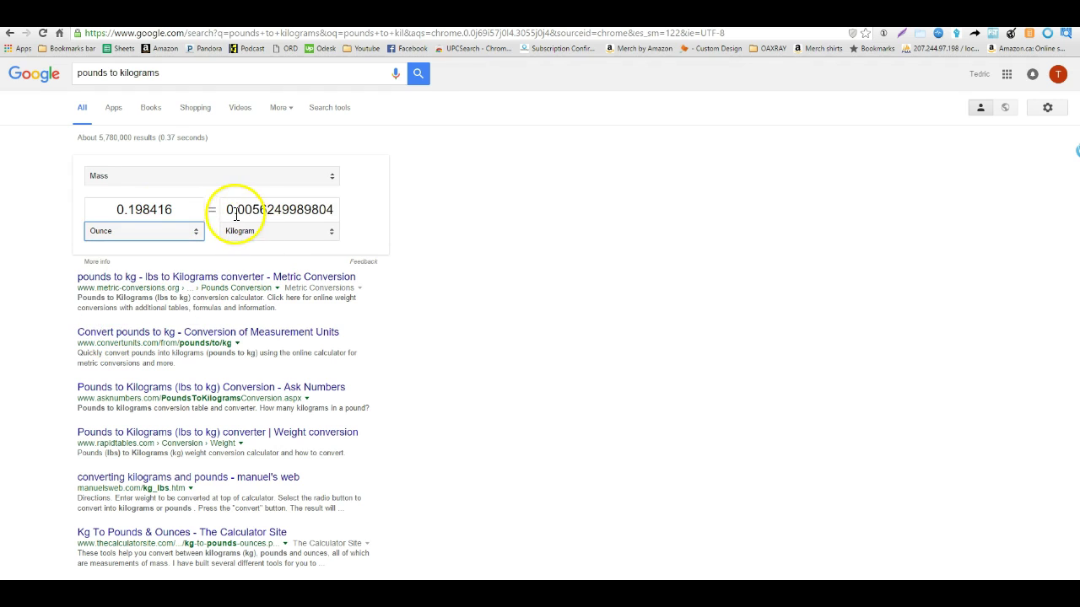
drag(224, 210, 657, 208)
text(.09)
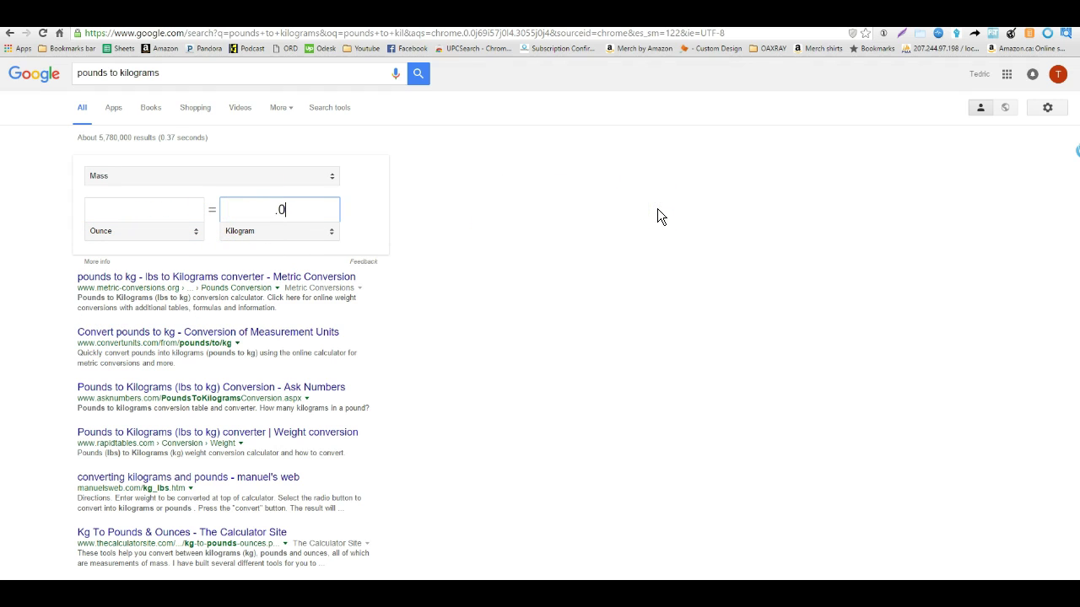
key(ctrl+a)
- Enter 1.00 in the calculator's Amazon Fulfilment Inbound Shipping field
key(ctrl+Tab)
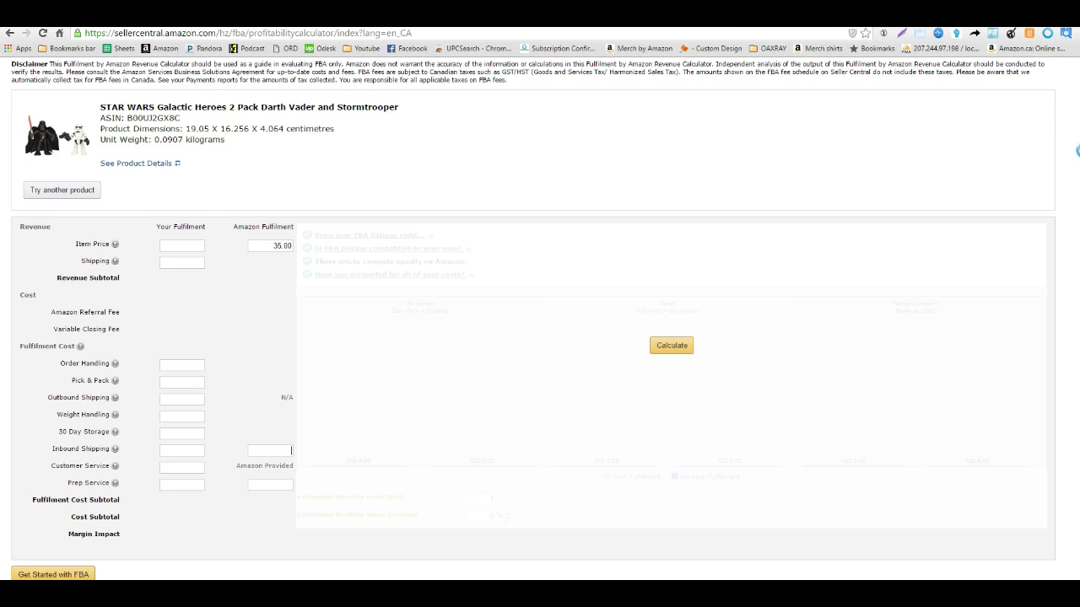
click(250, 450)
text(1.00)
key(BackSpace)
key(BackSpace)
key(BackSpace)
text(.00)
click(255, 482)
click(333, 518)
- Search Google for 'dollar to canadian dollar' to get the currency converter
key(ctrl+Tab)
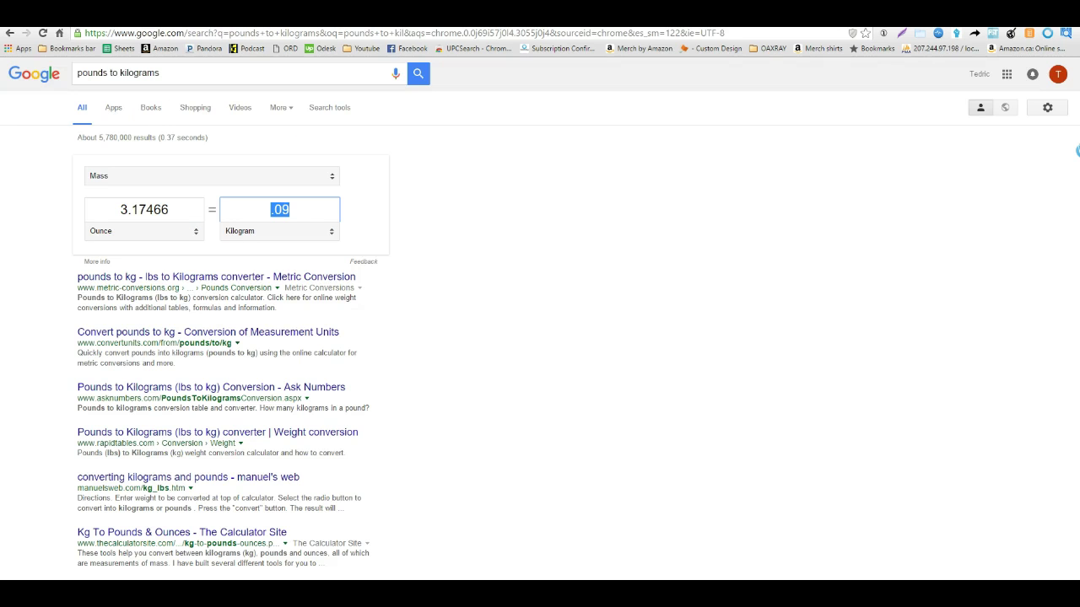
click(125, 232)
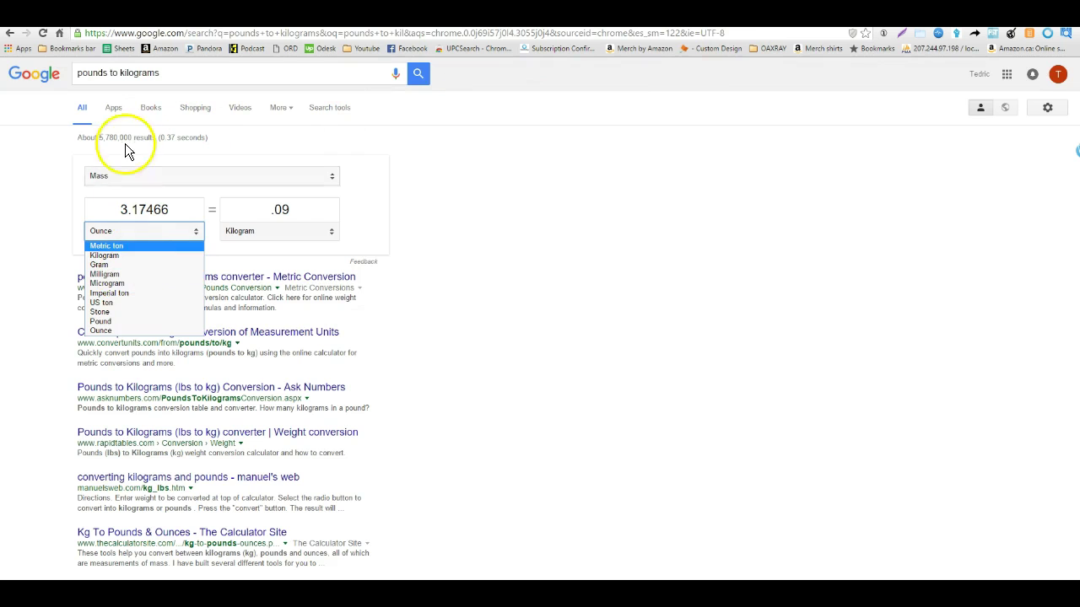
triple_click(174, 73)
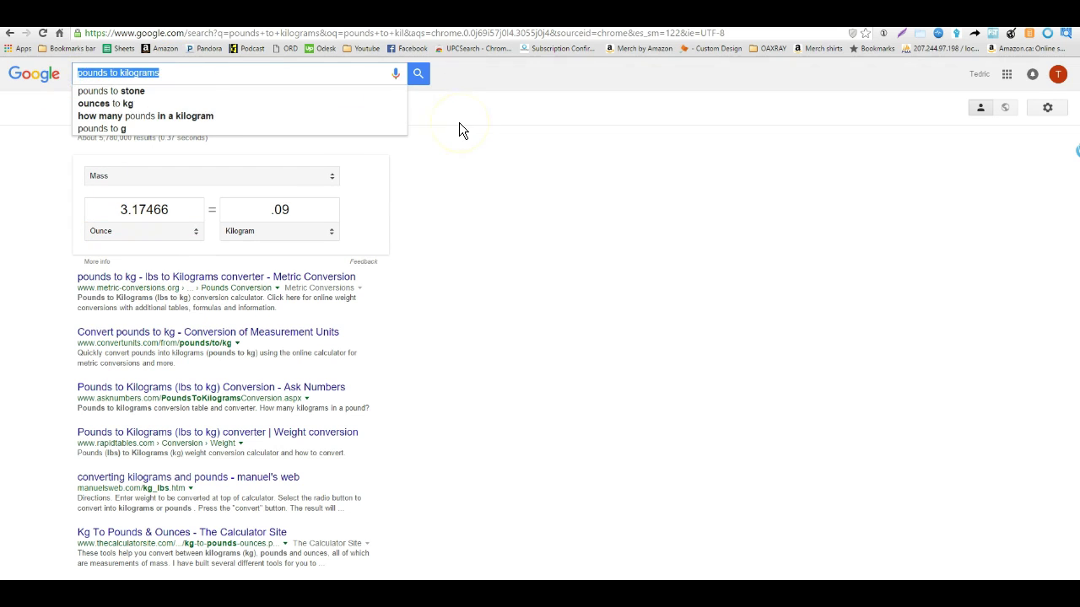
text(dollar to )
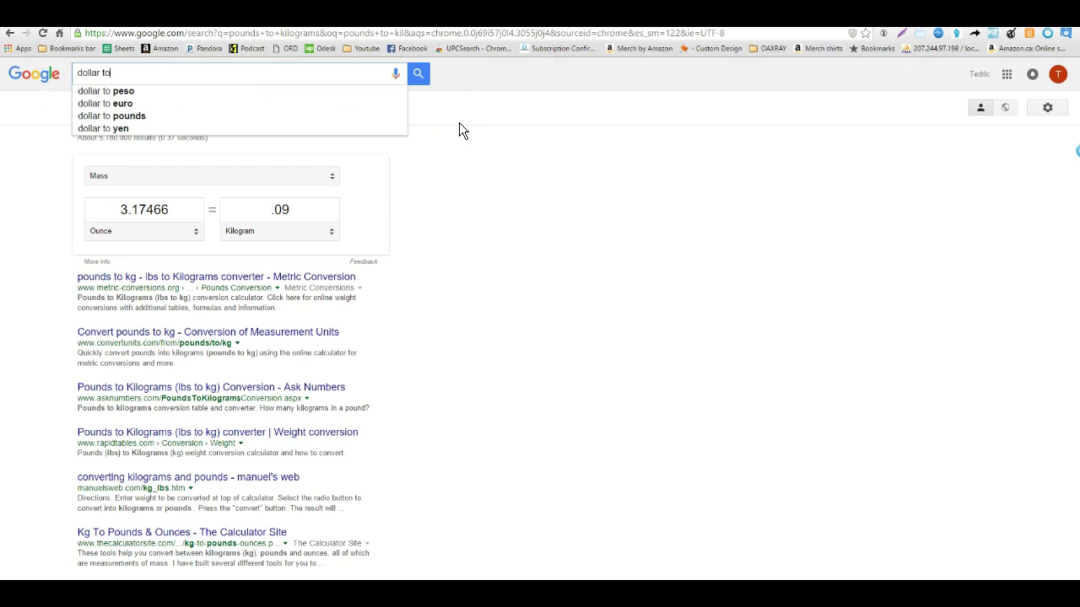
text(can)
key(Down)
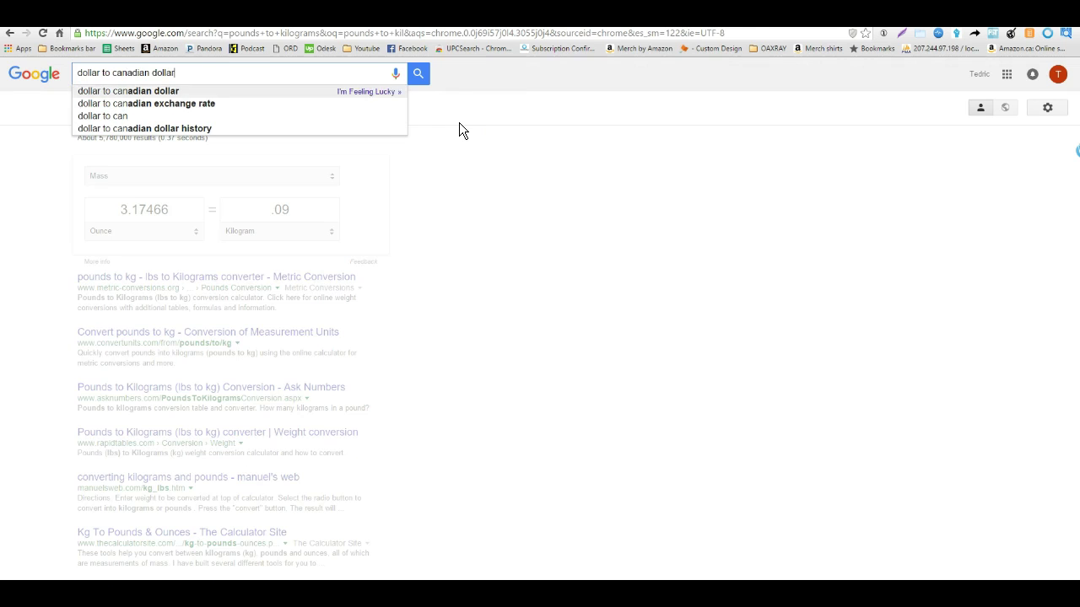
key(Return)
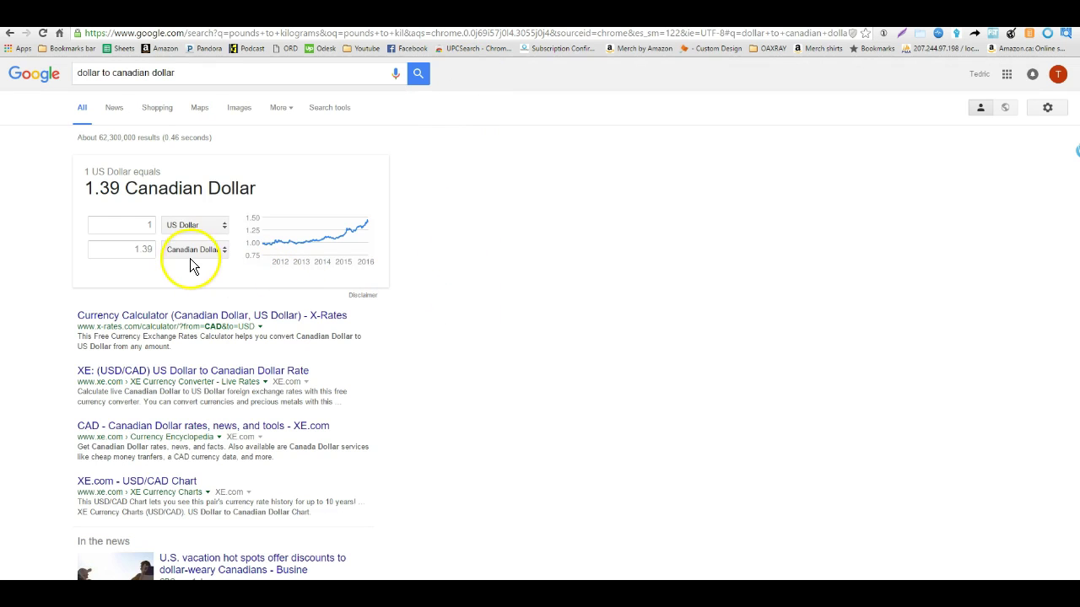
- Convert 6.99 US dollars and select the 9.73 Canadian dollar result
click(136, 228)
key(BackSpace)
text(6.99)
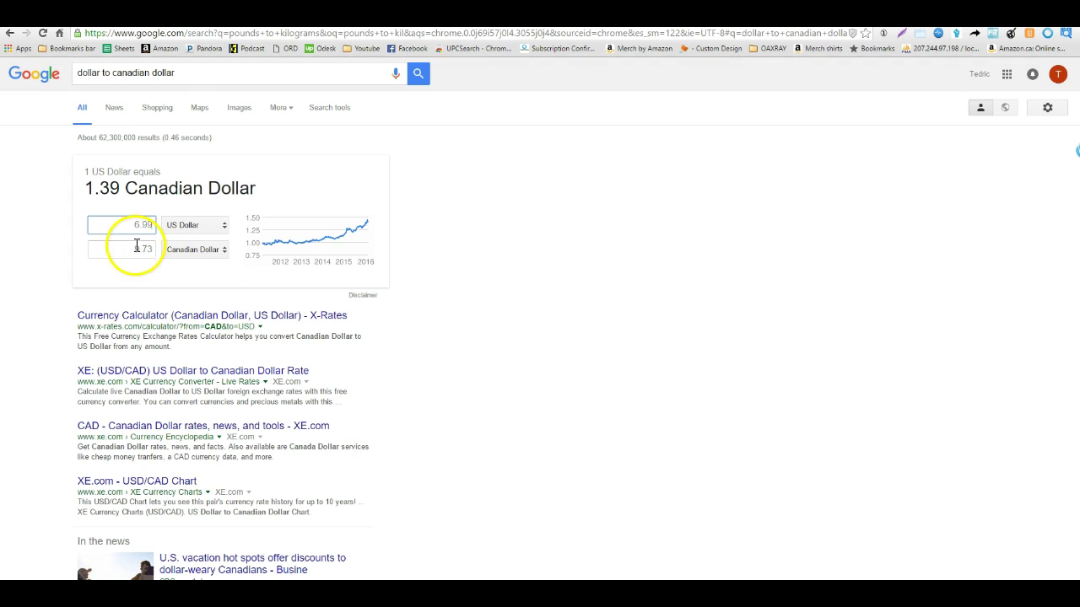
drag(135, 249, 181, 255)
key(ctrl+c)
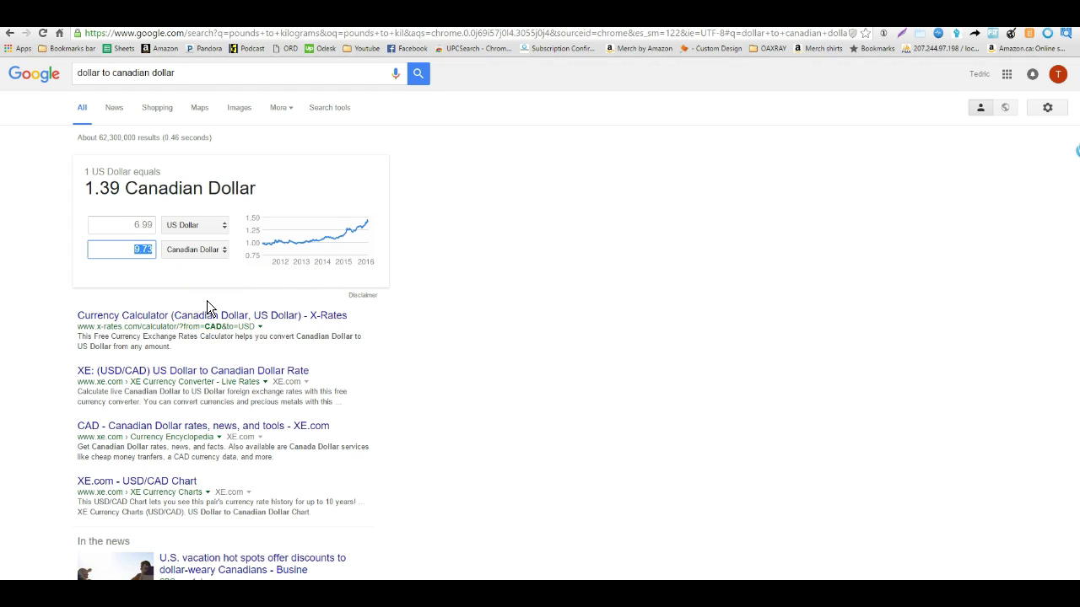
- Paste 9.73 into the Amazon Fulfilment Prep Service field of the FBA calculator
key(ctrl+Tab)
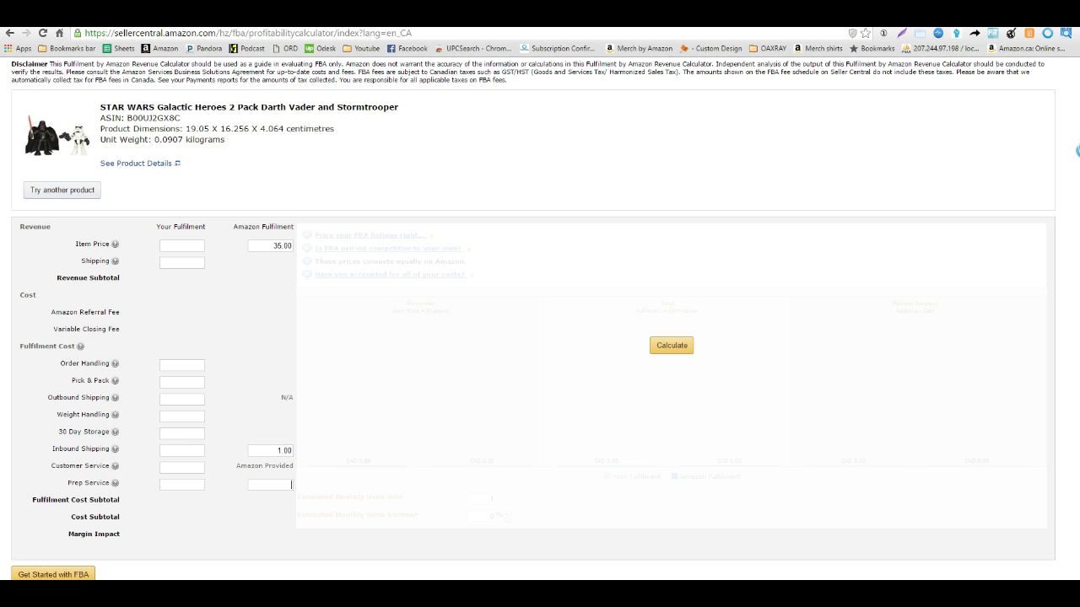
click(259, 438)
key(ctrl+v)
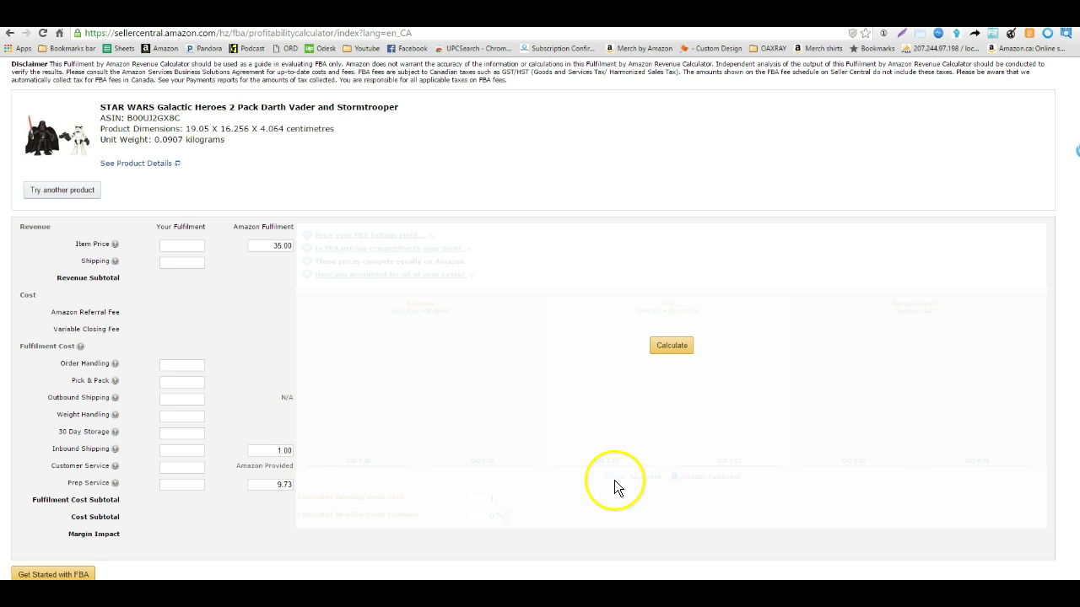
- Recalculate the fees and copy the resulting 13.70 Amazon Fulfilment margin impact
click(668, 346)
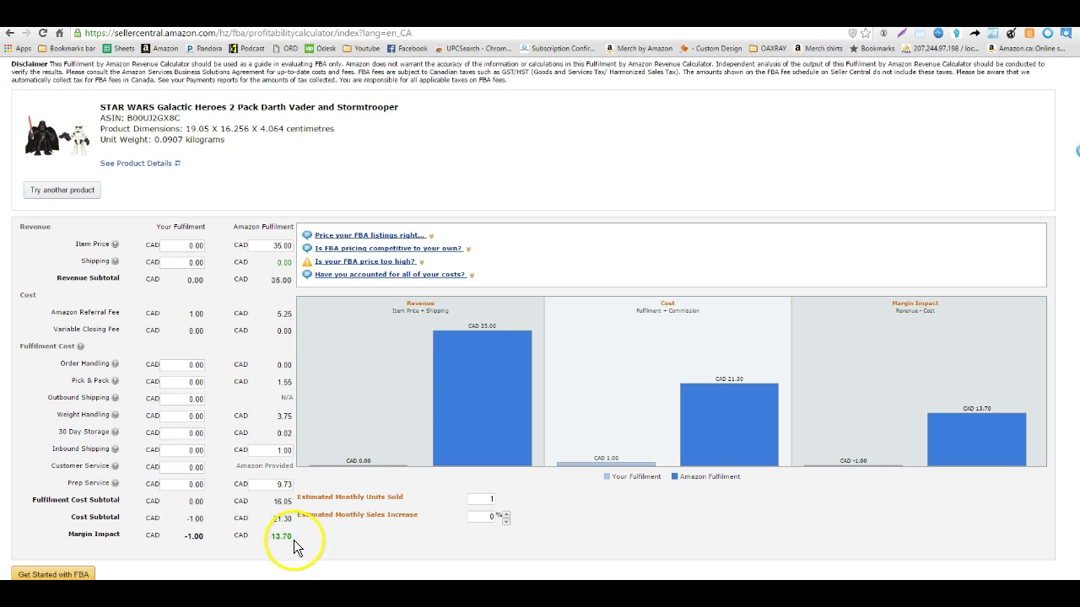
click(268, 541)
drag(269, 541, 293, 538)
key(ctrl+c)
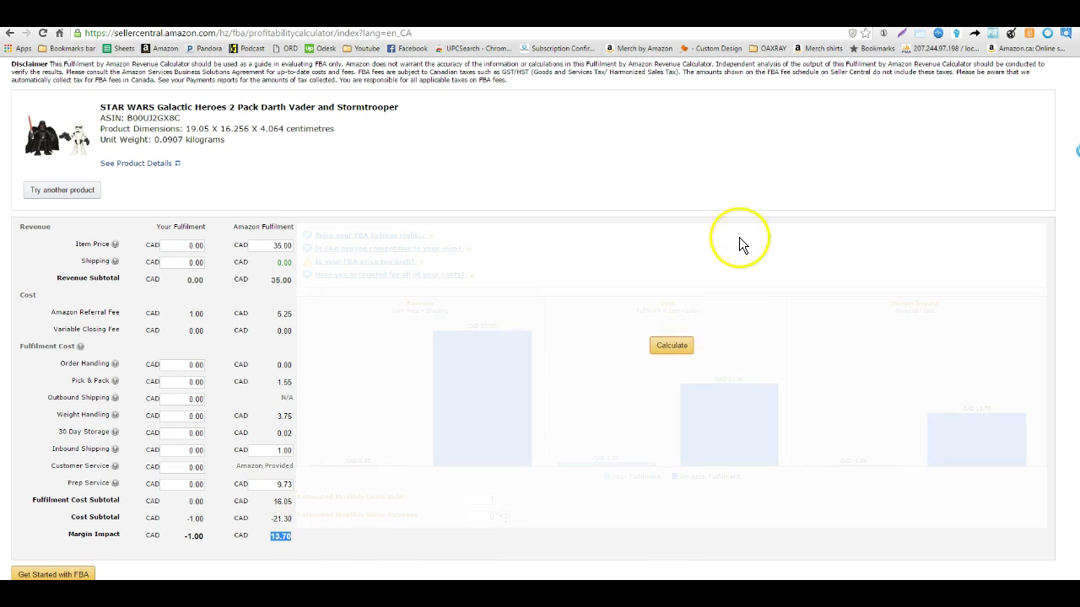
- Paste 13.70 into the Canadian Dollar box and select the 9.84 US dollar result
key(ctrl+Tab)
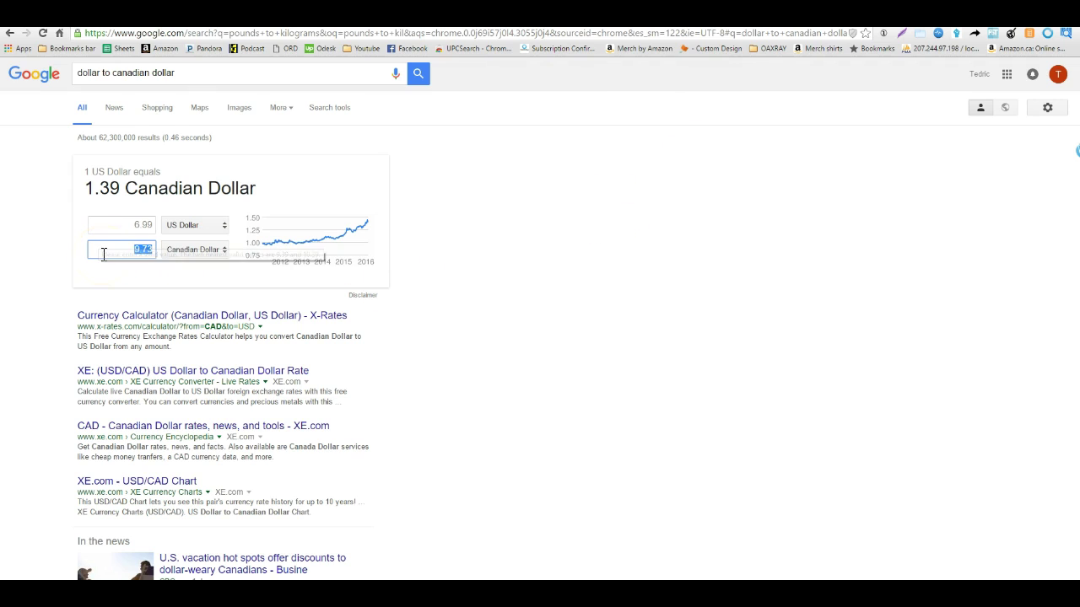
key(ctrl+v)
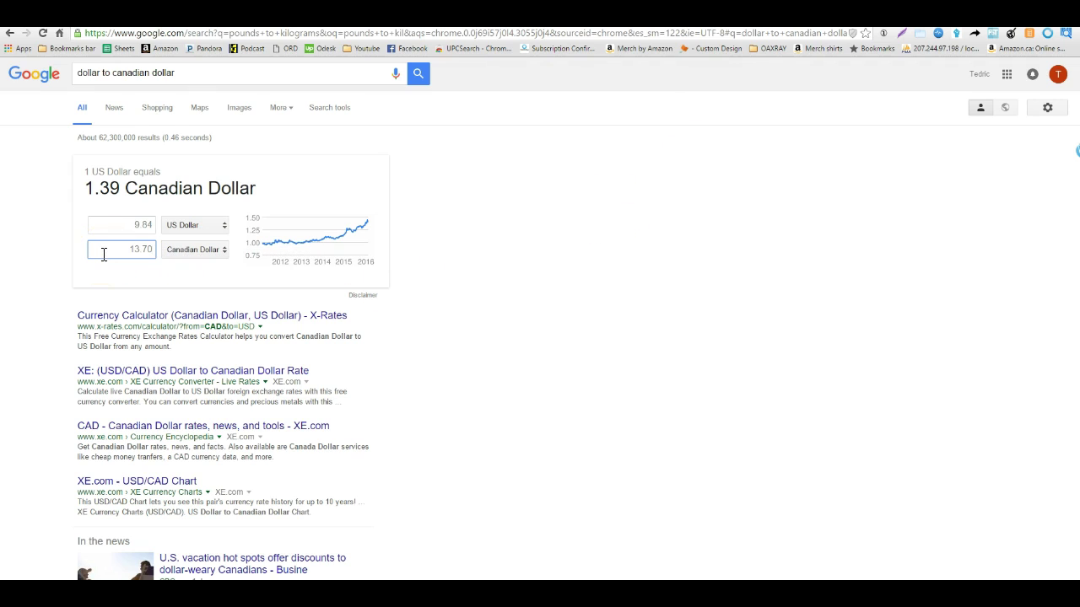
click(144, 297)
drag(135, 226, 150, 270)
click(150, 270)
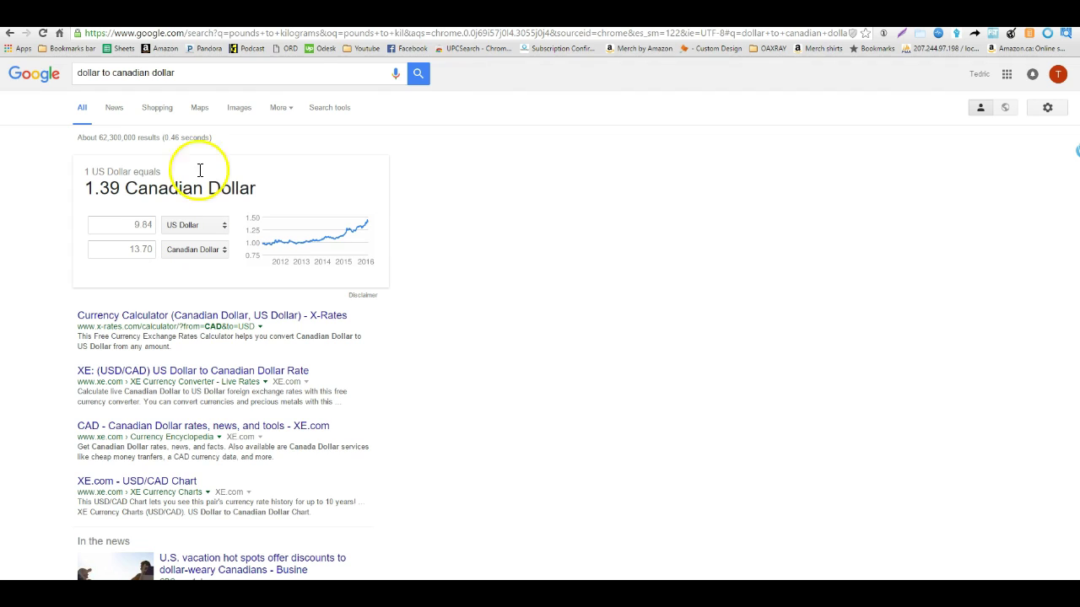
- Switch back to the FBA Revenue Calculator tab showing the 13.70 CAD margin
click(671, 15)
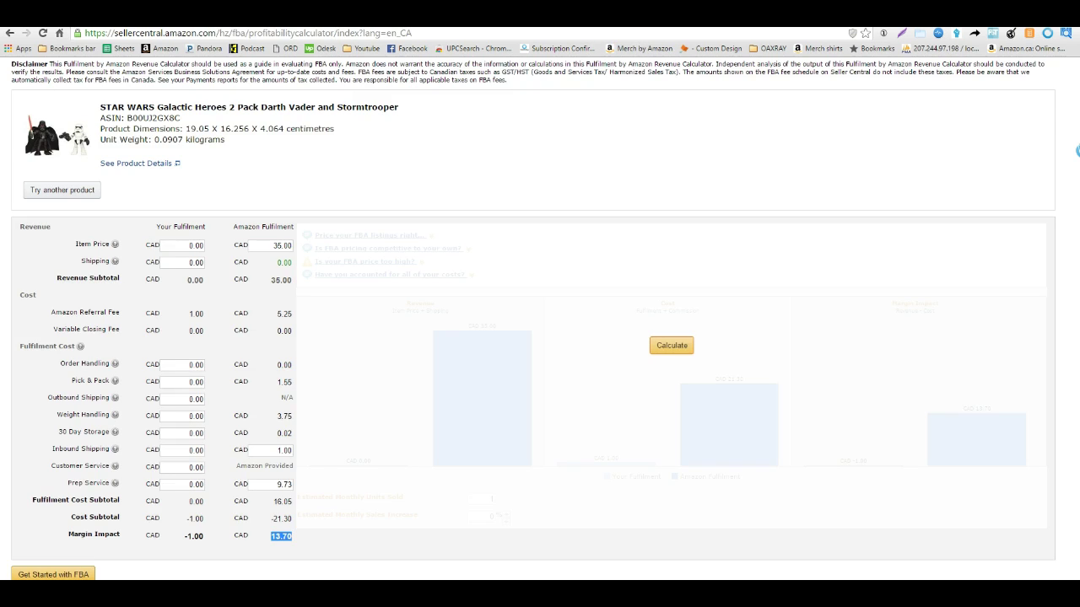